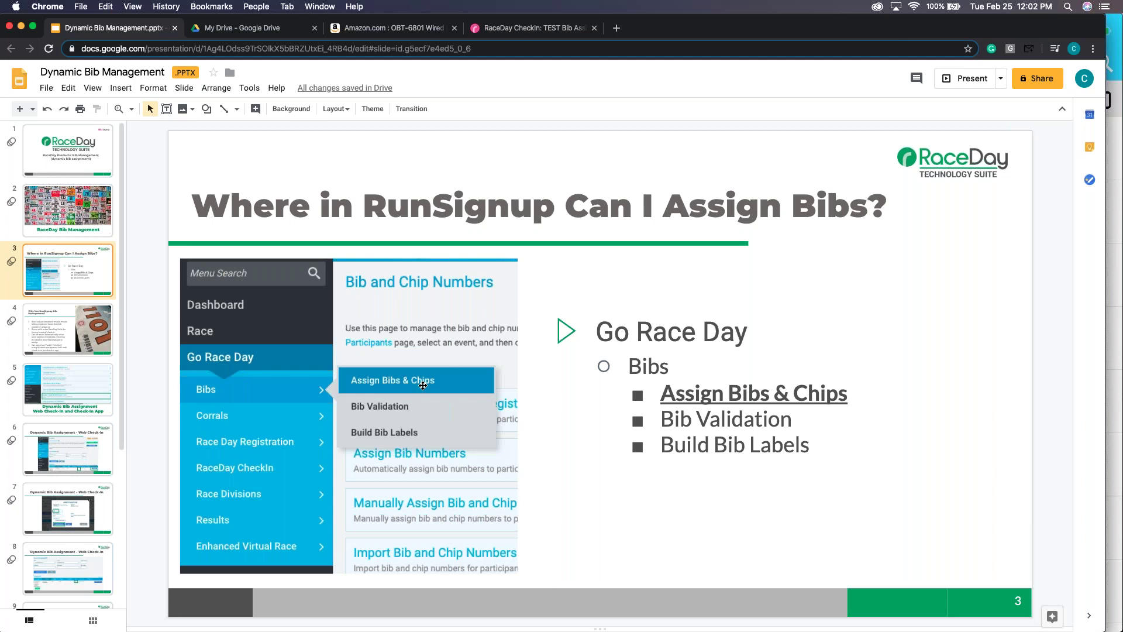
Step: Go to the Dynamic Bib Assignment slide (slide 5), then switch to the race's RaceDay CheckIn page
left_click(75, 401)
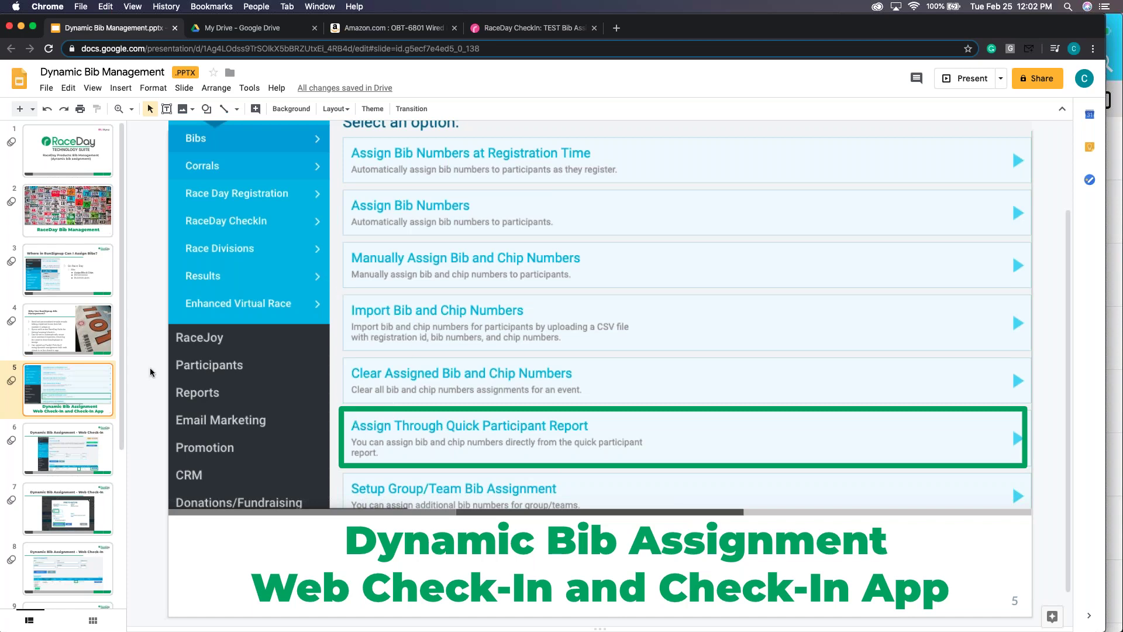
left_click(538, 28)
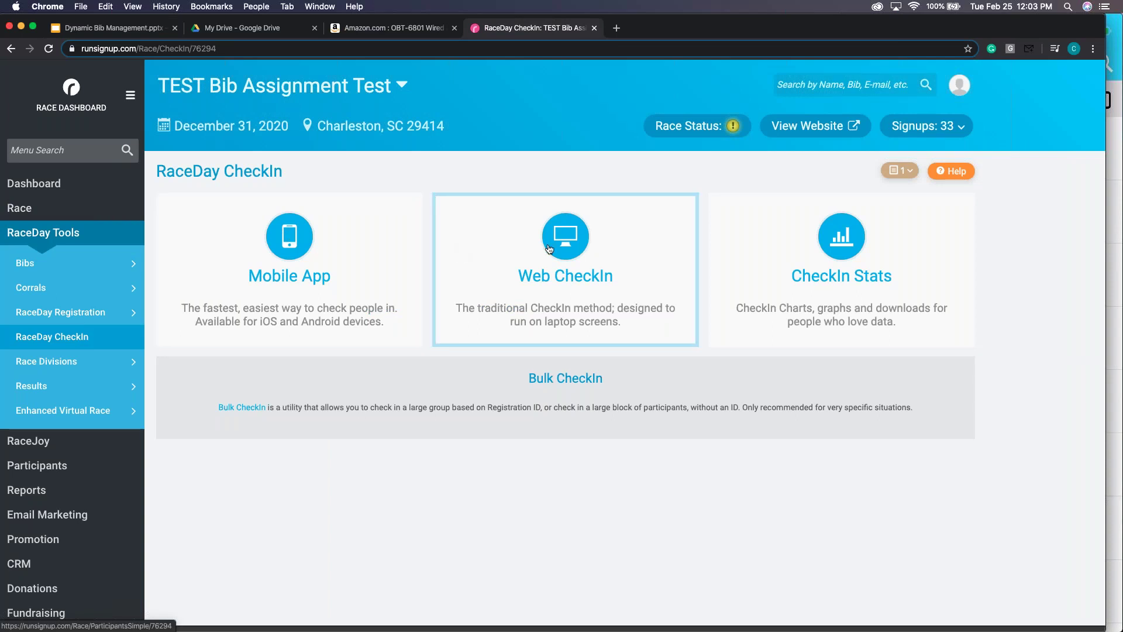
left_click(110, 31)
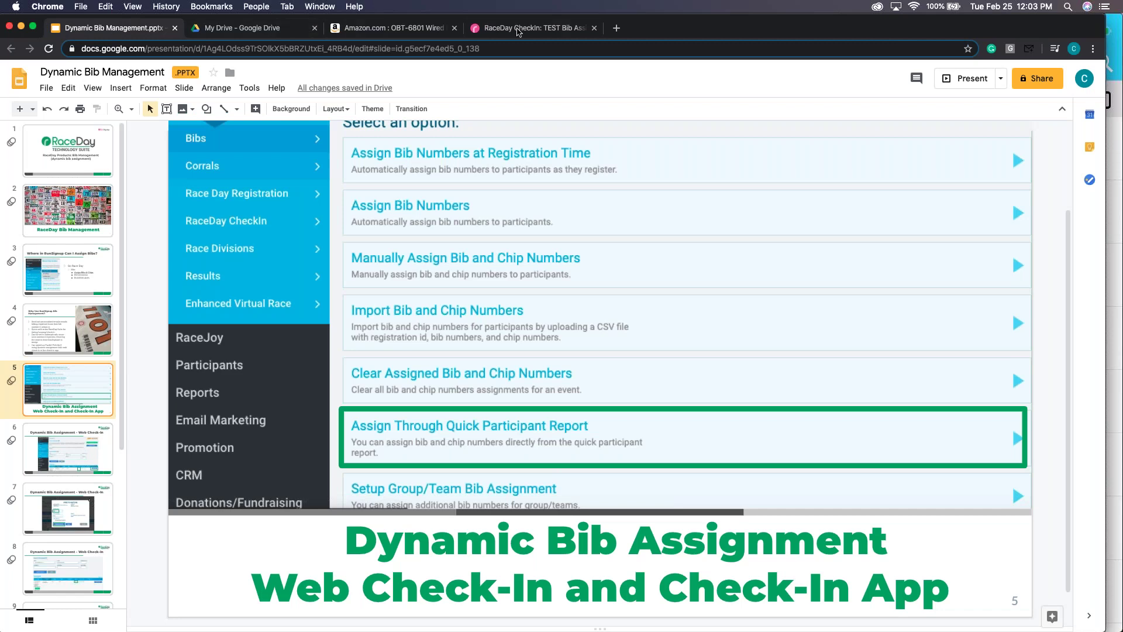
left_click(517, 31)
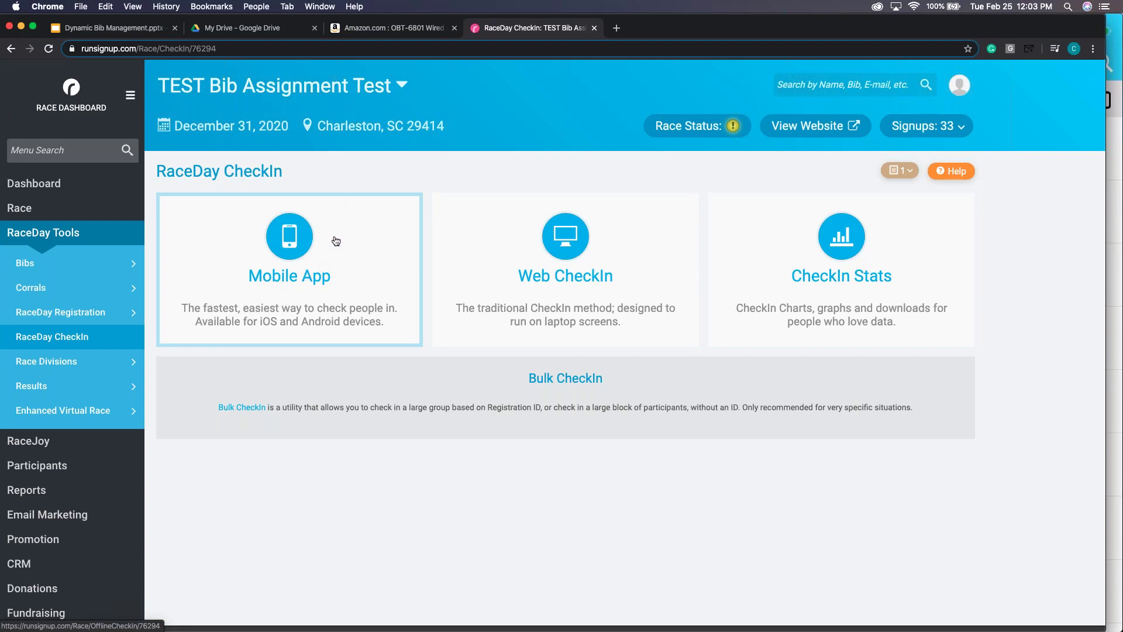
left_click(284, 273)
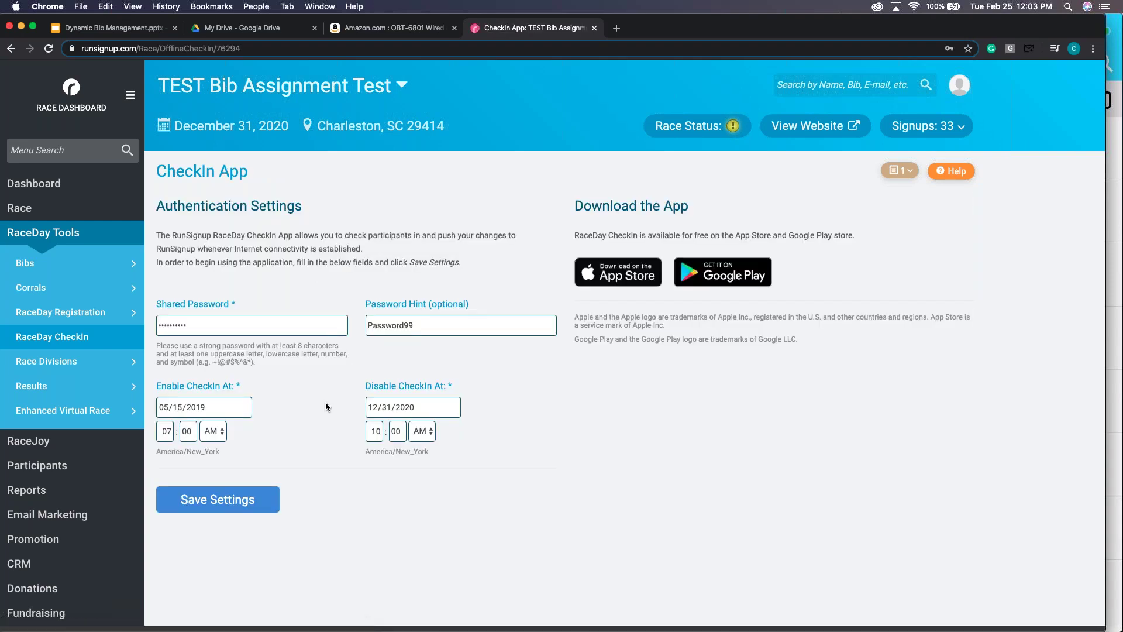
scroll(326, 405, "down", 2)
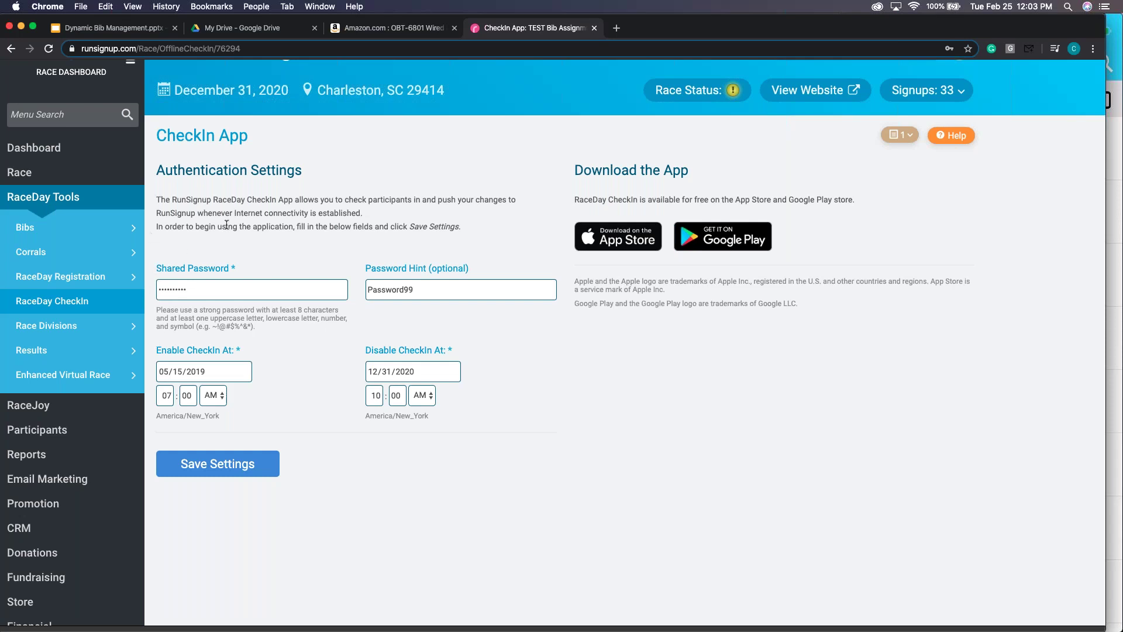
left_click(78, 304)
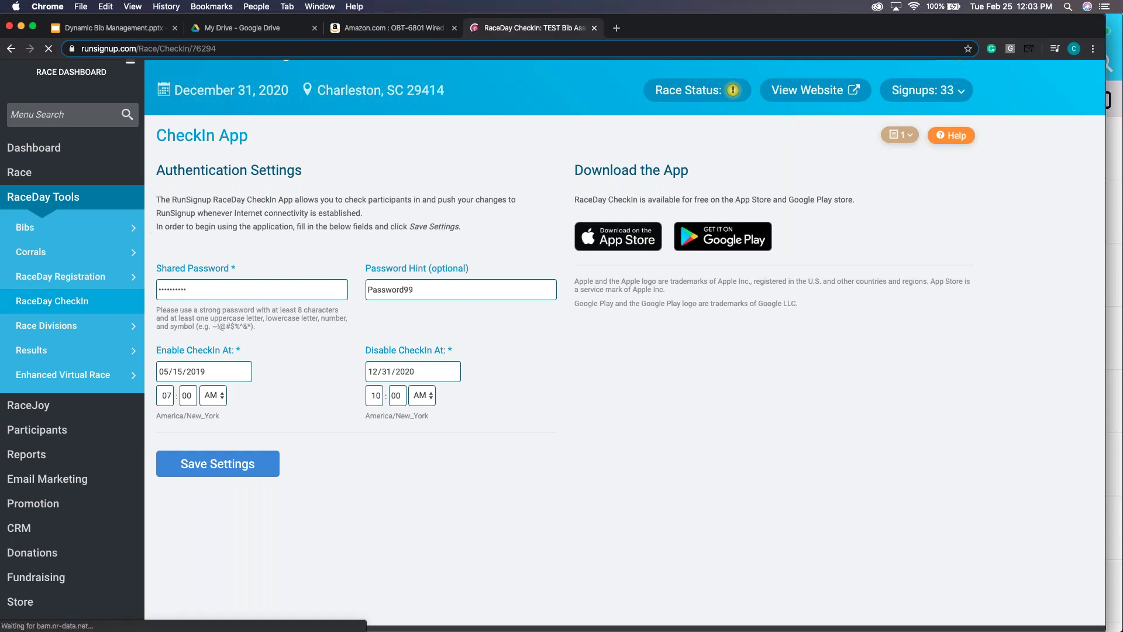
left_click(281, 261)
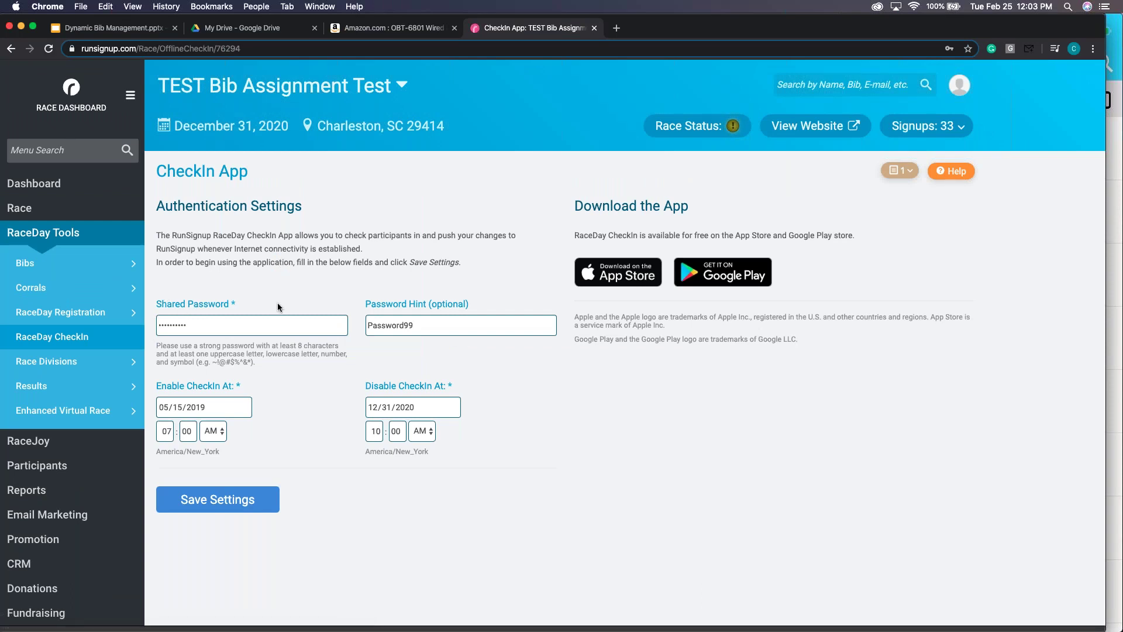
left_click_drag(432, 323, 360, 324)
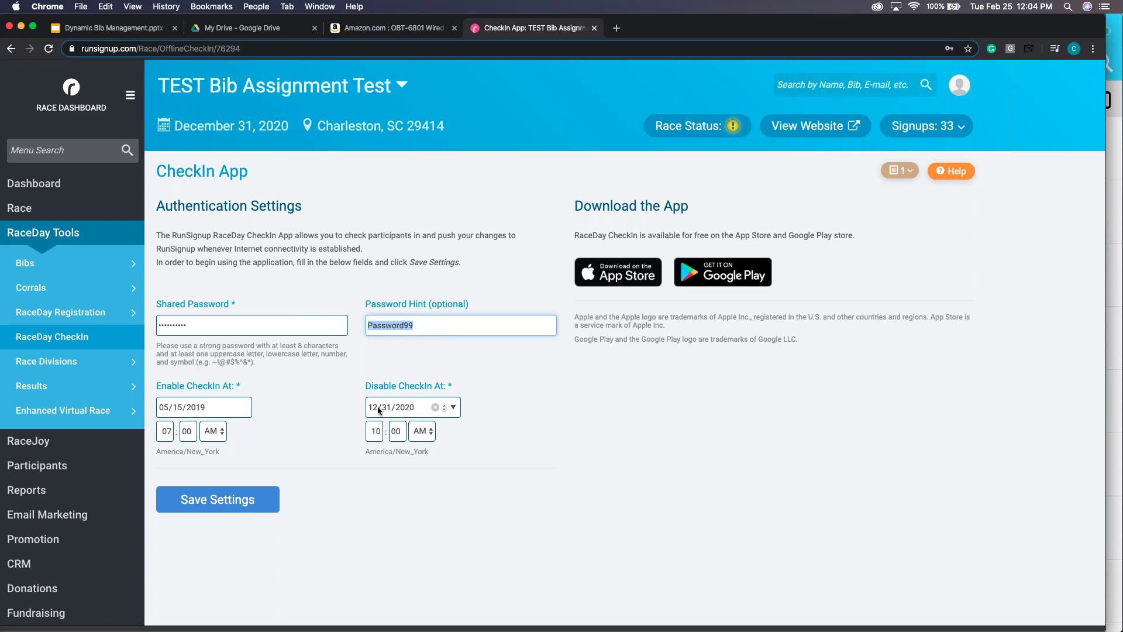
left_click(70, 338)
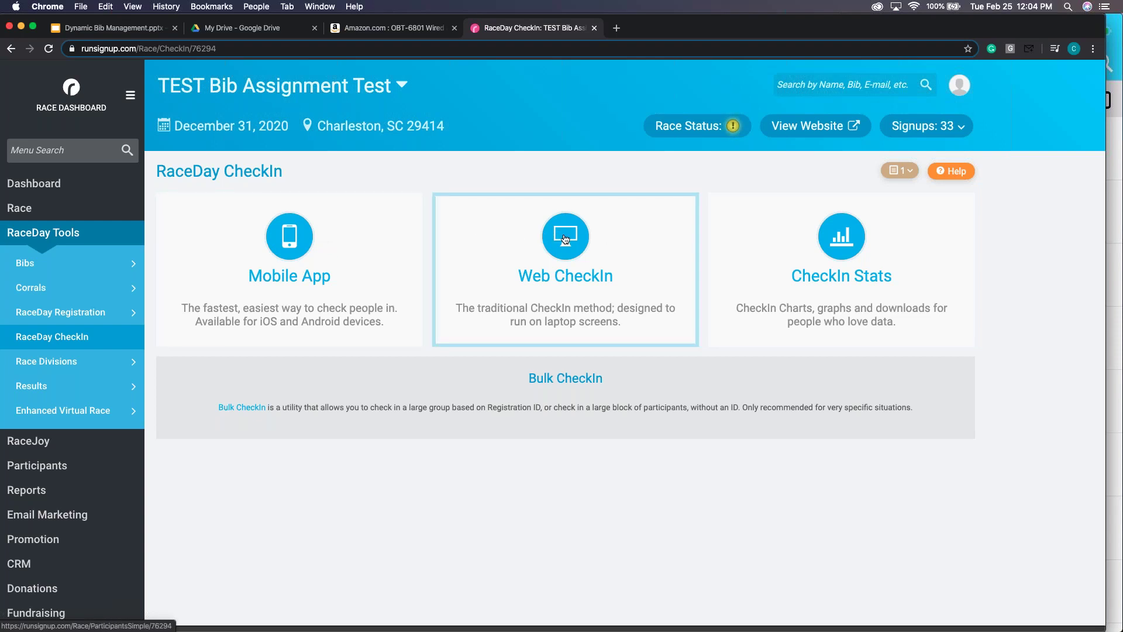
Step: Open Web CheckIn and expand the Remote Link panel listing the three existing remote check-in links
left_click(564, 274)
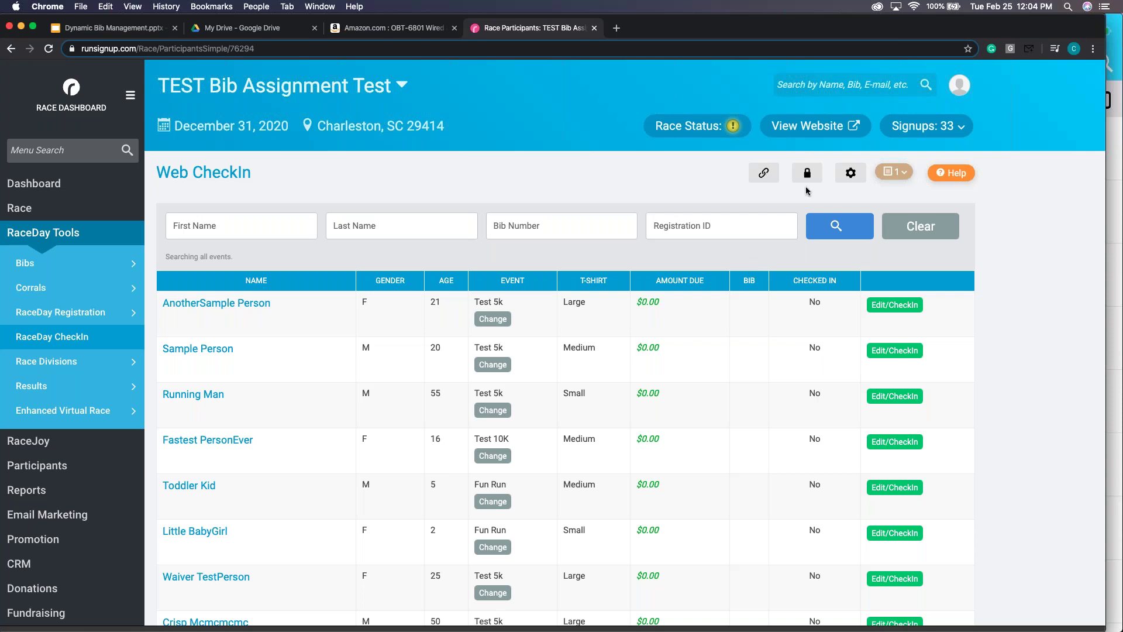
left_click(761, 175)
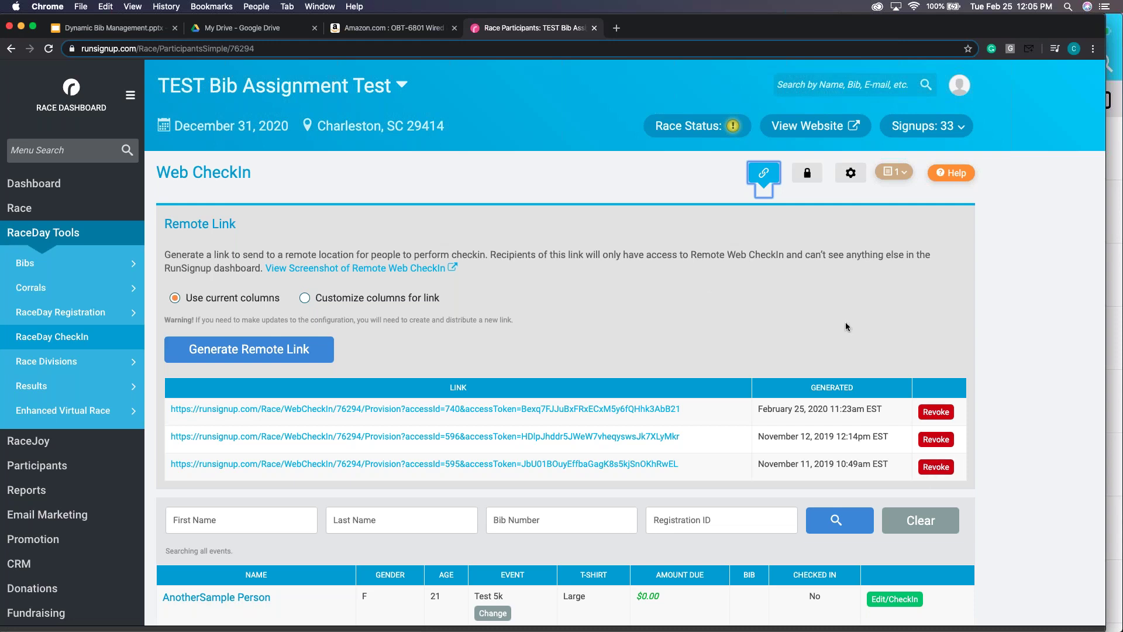
Step: Switch the remote link back to current columns and bring up the Safe Mode options
left_click(310, 302)
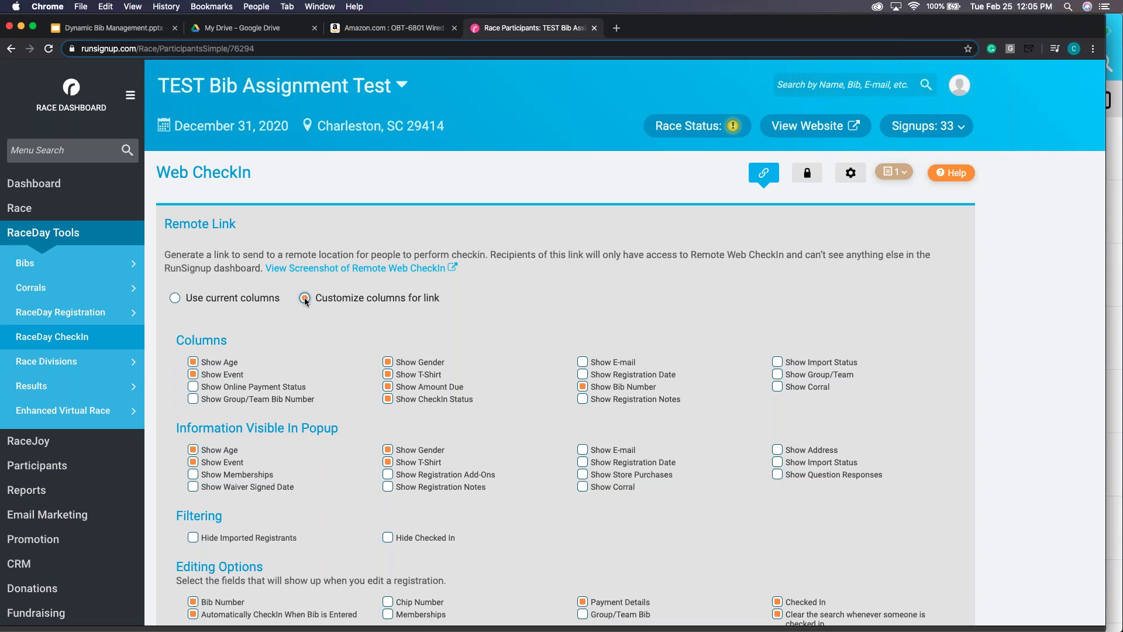
left_click(201, 298)
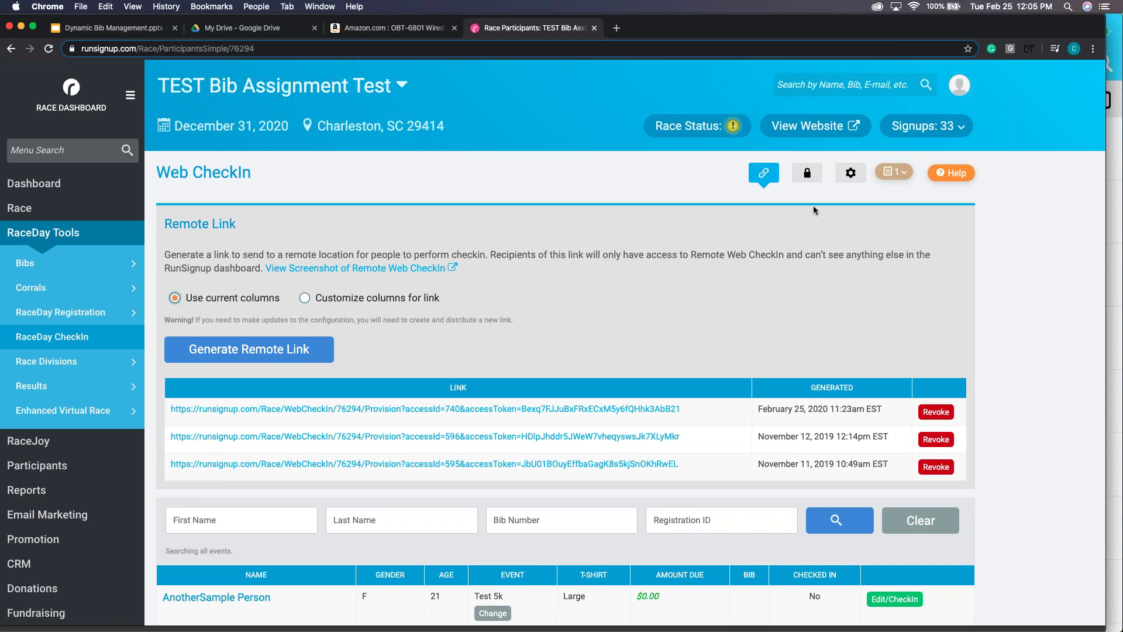
left_click(807, 174)
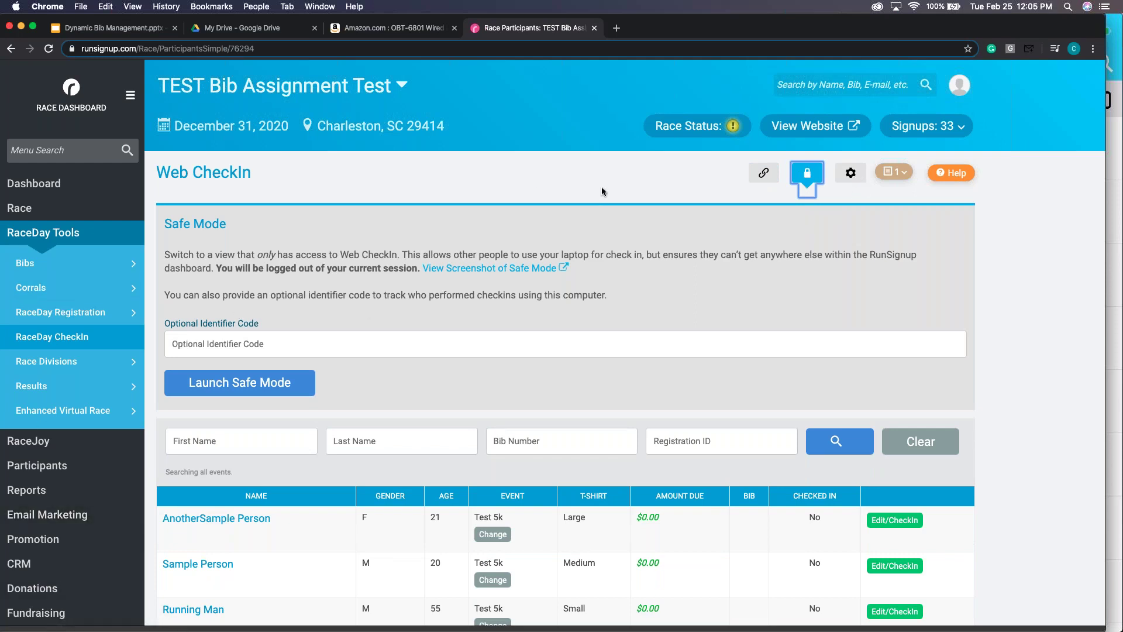
Step: In Web CheckIn settings, enable 'Save customizations as the default report' and update the report
left_click(852, 176)
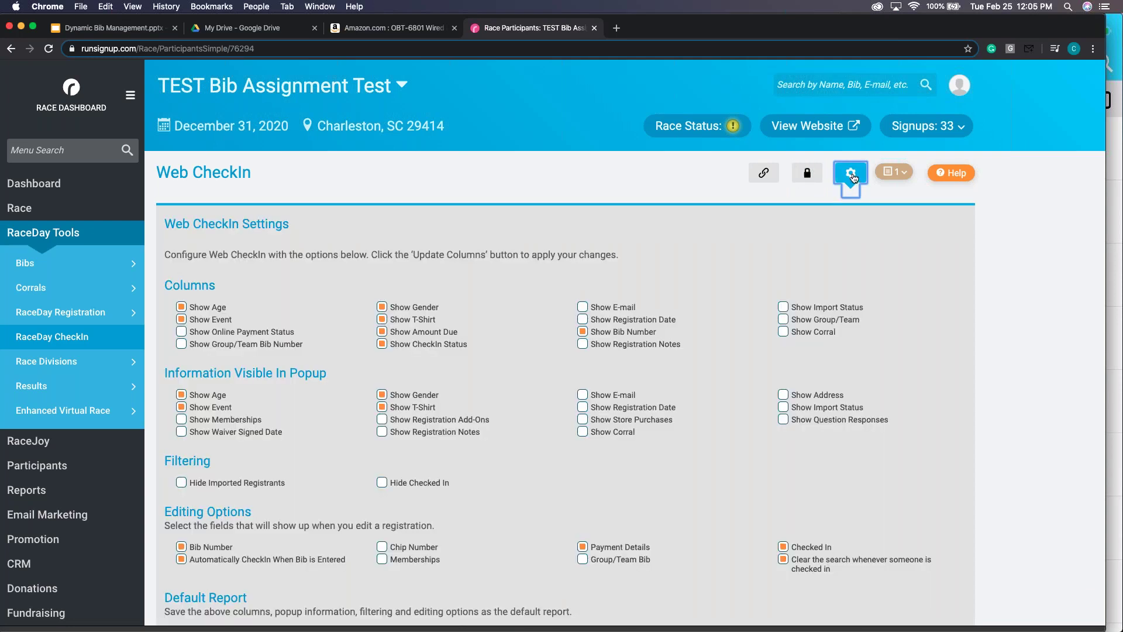
scroll(749, 261, "down", 1)
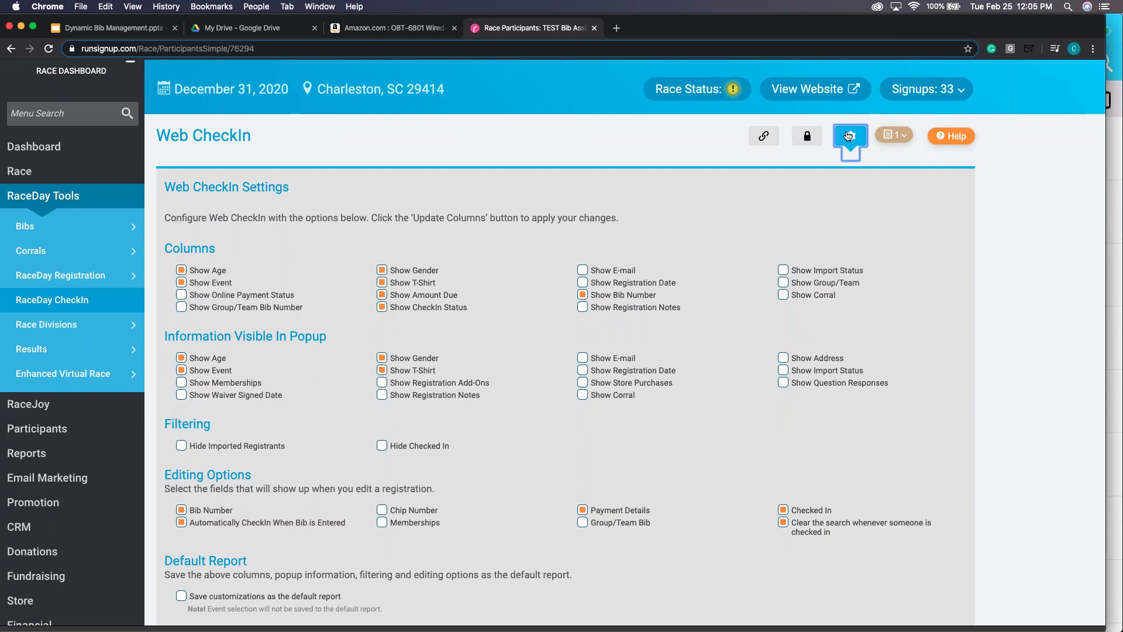
scroll(168, 361, "down", 3)
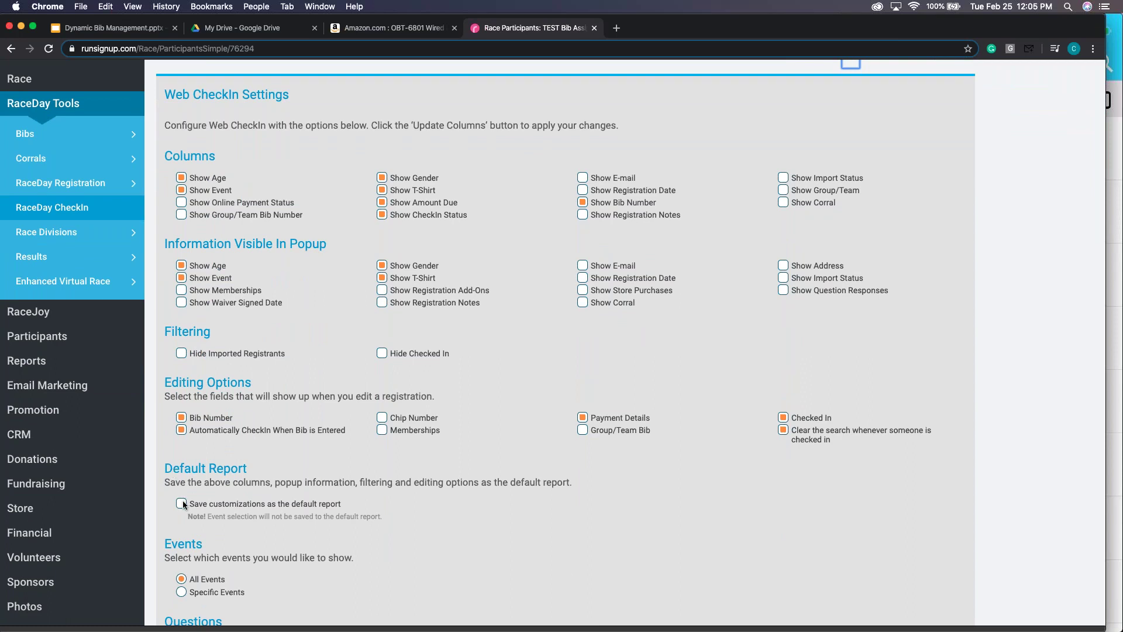
left_click(182, 504)
scroll(694, 461, "down", 3)
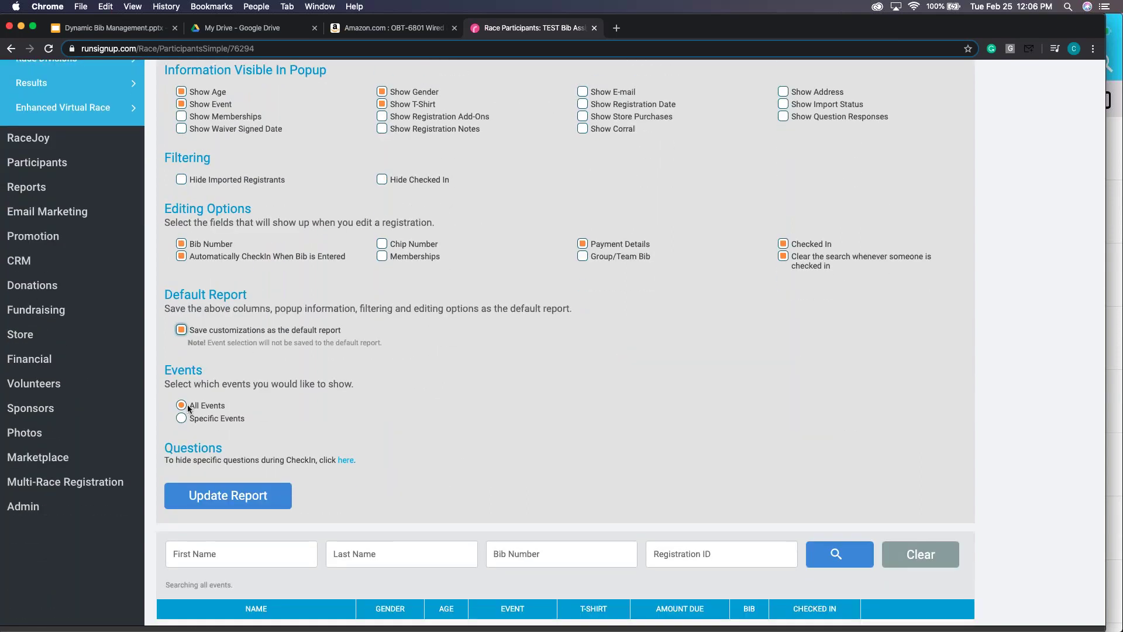
left_click(241, 502)
left_click(234, 504)
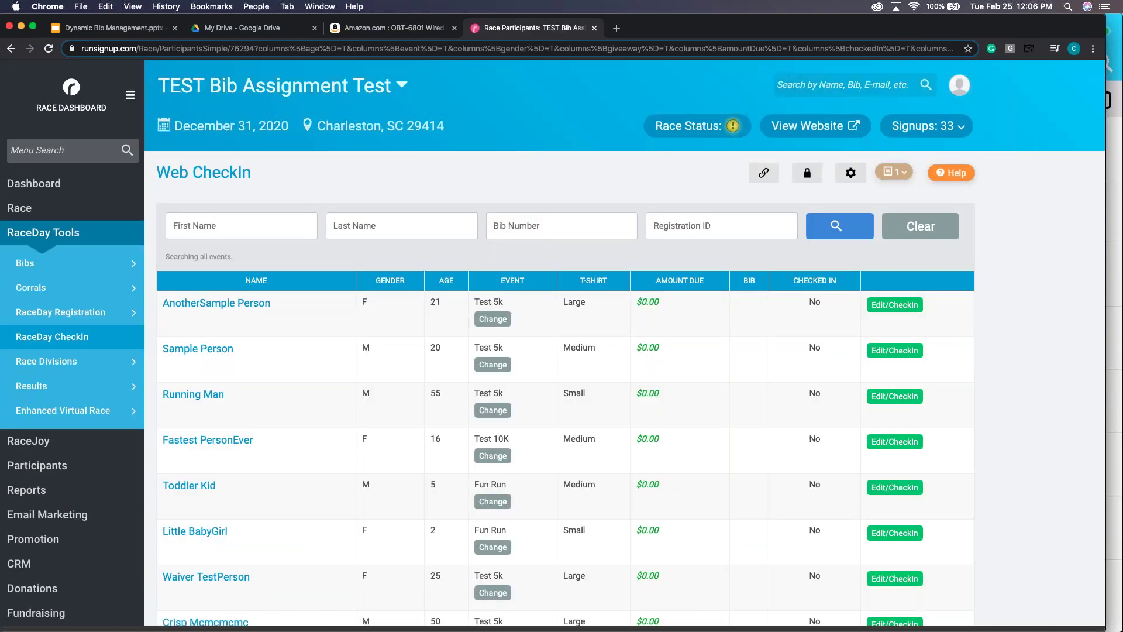
scroll(562, 351, "down", 6)
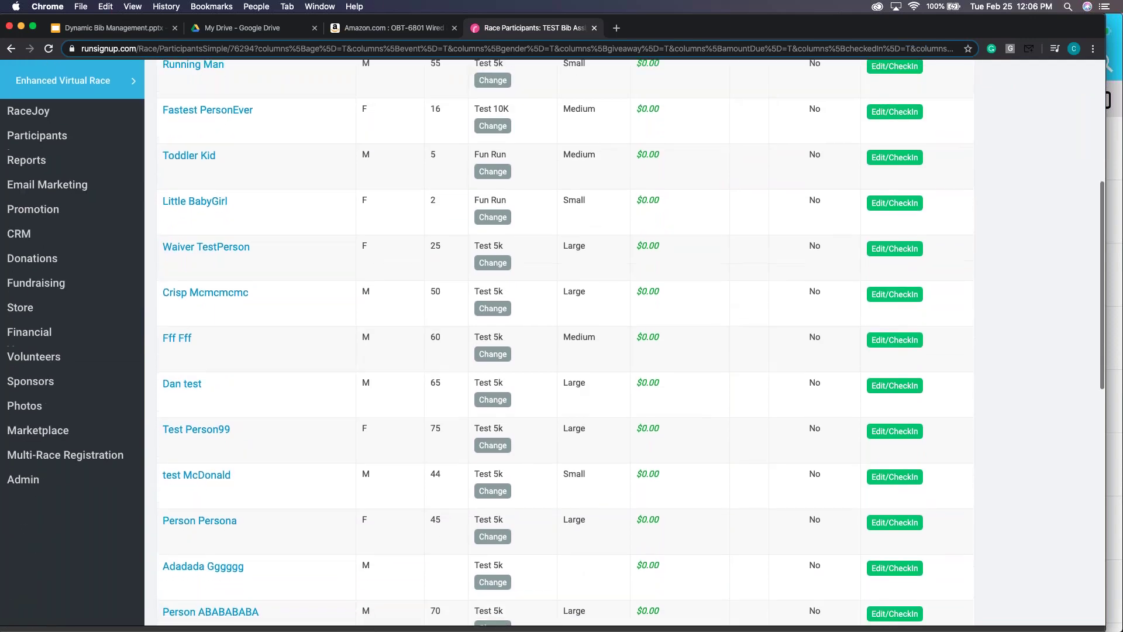
scroll(562, 351, "up", 3)
scroll(562, 351, "up", 1)
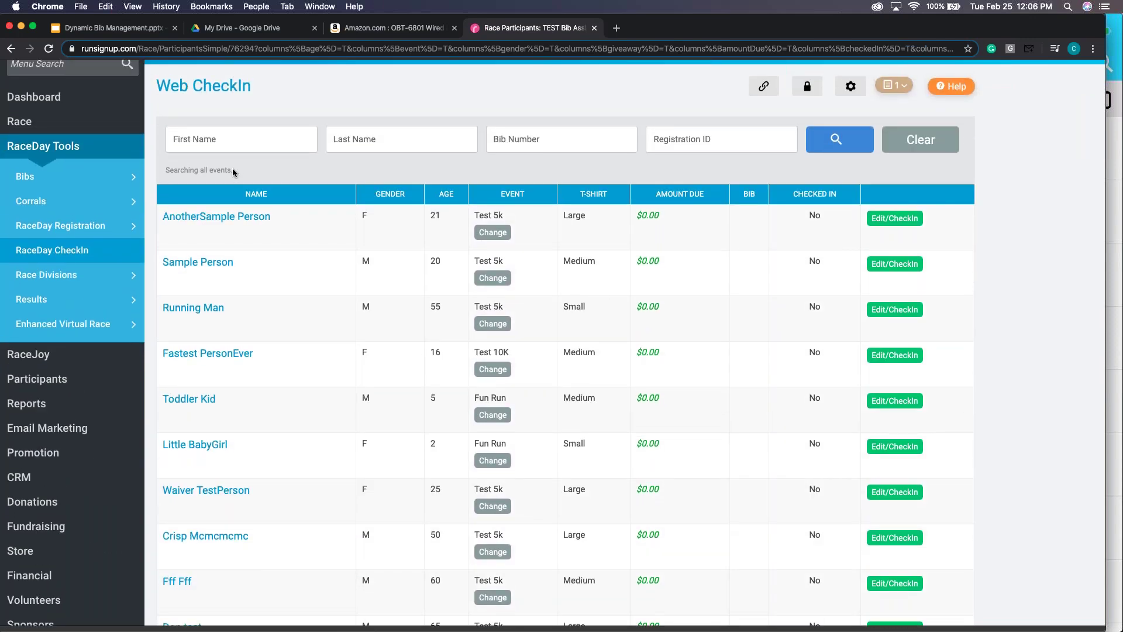
left_click(493, 323)
scroll(1030, 386, "down", 5)
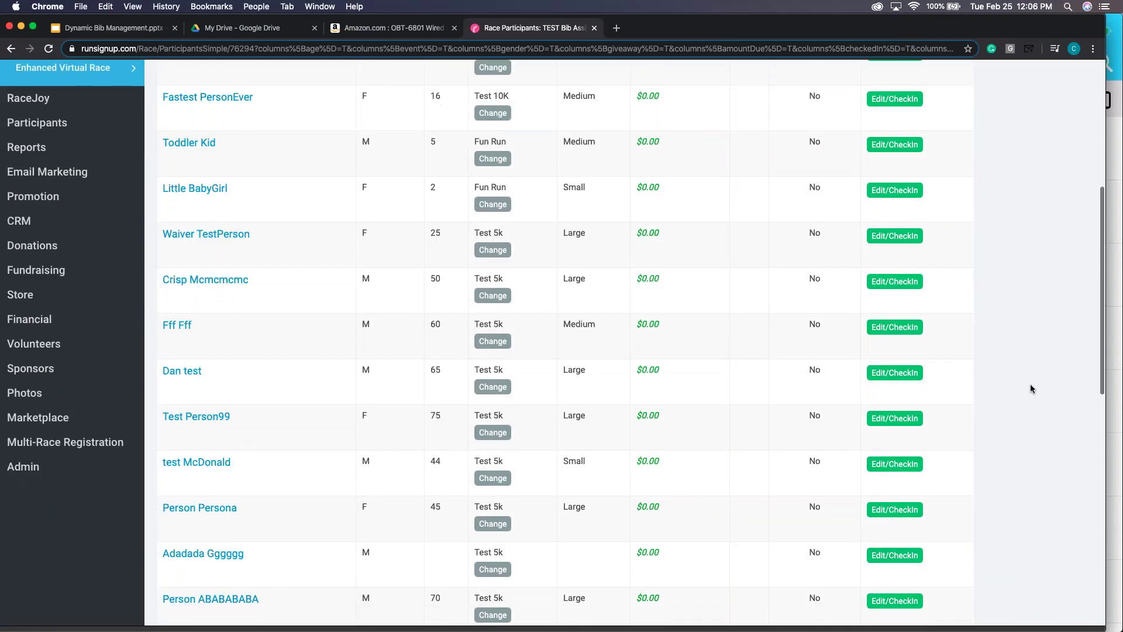
scroll(1030, 384, "up", 2)
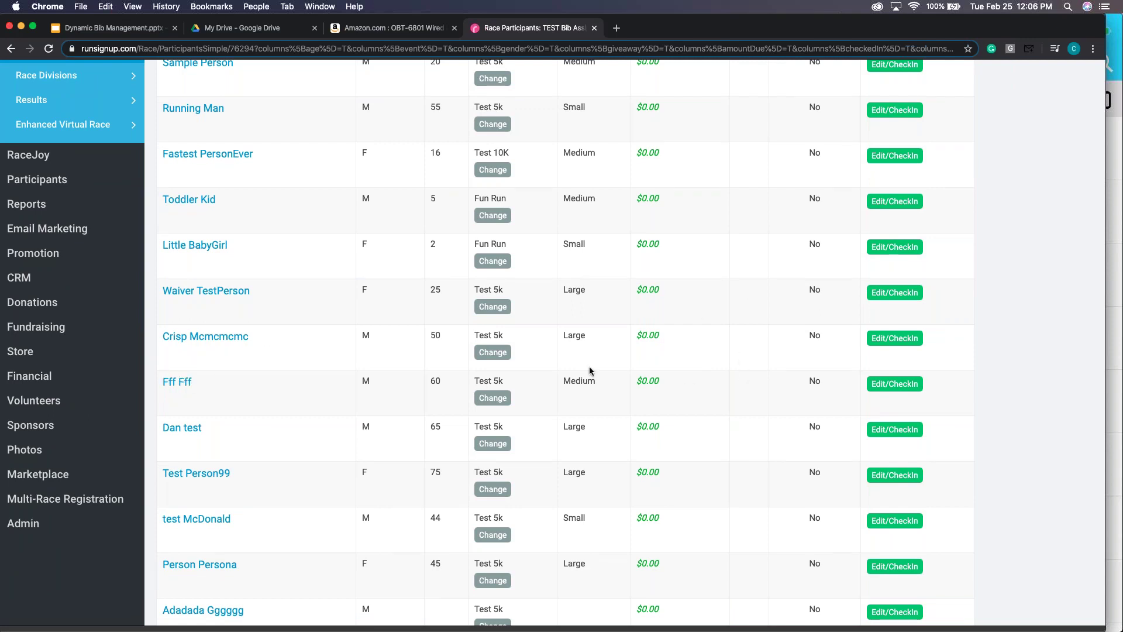
left_click(894, 386)
Step: Check in the 60-year-old Test 5k runner with bib 12345 and highlight the saved bib
left_click(908, 386)
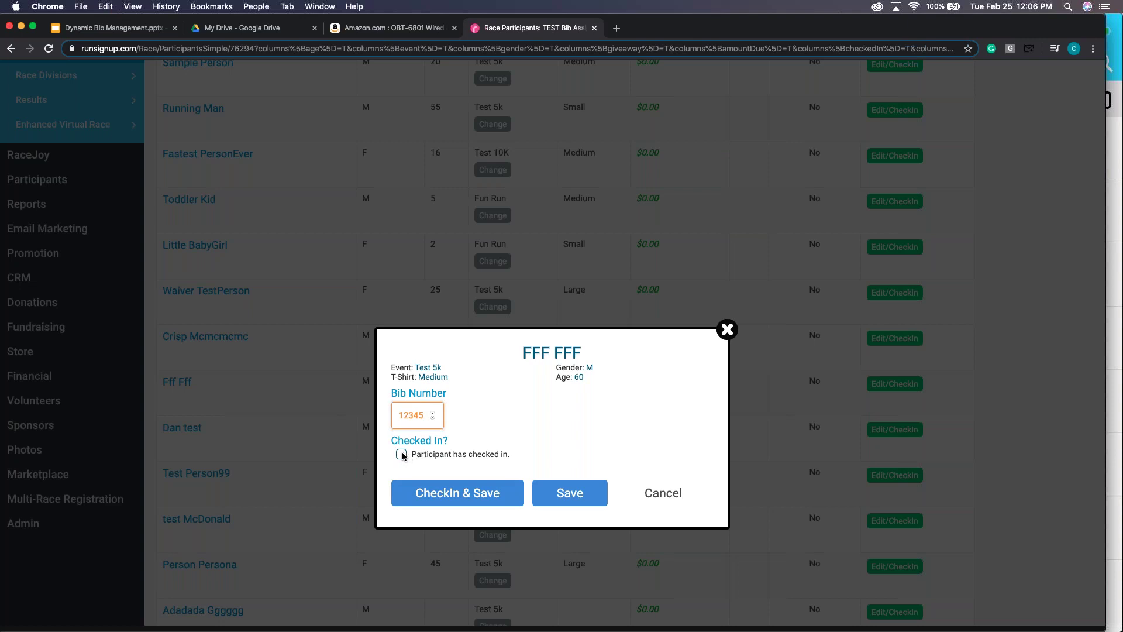
left_click(468, 492)
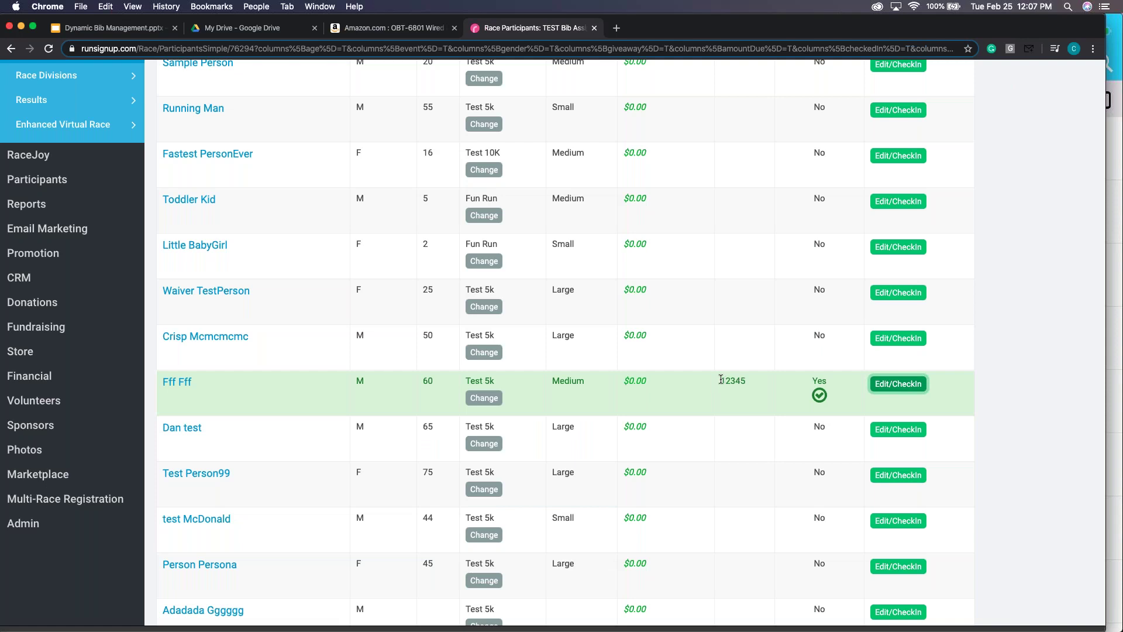
left_click_drag(721, 379, 741, 378)
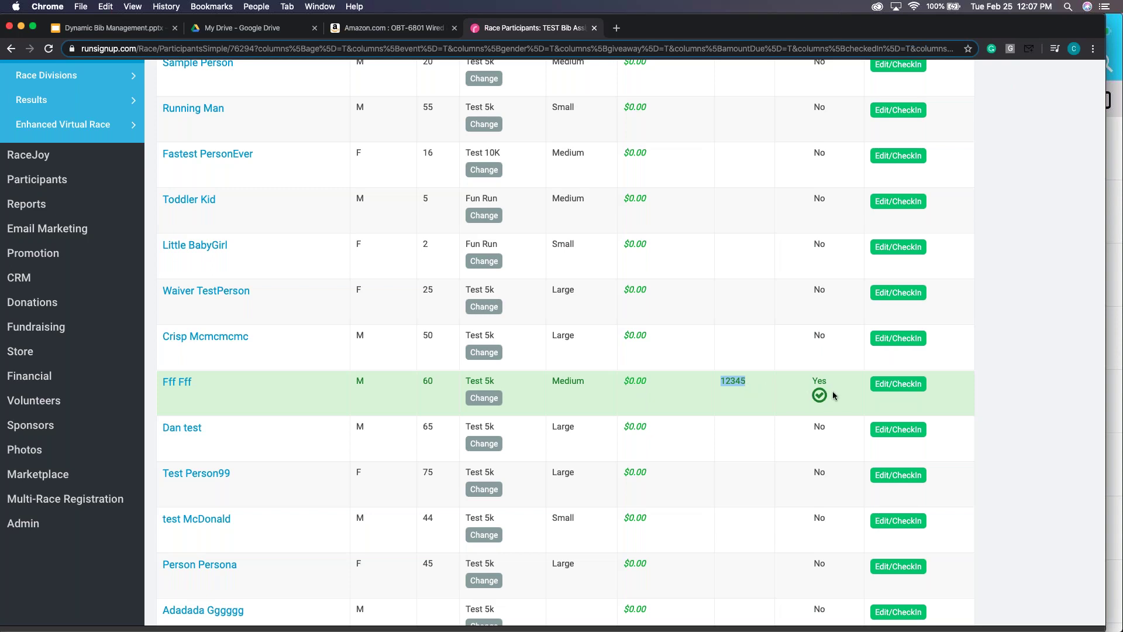
scroll(832, 390, "up", 3)
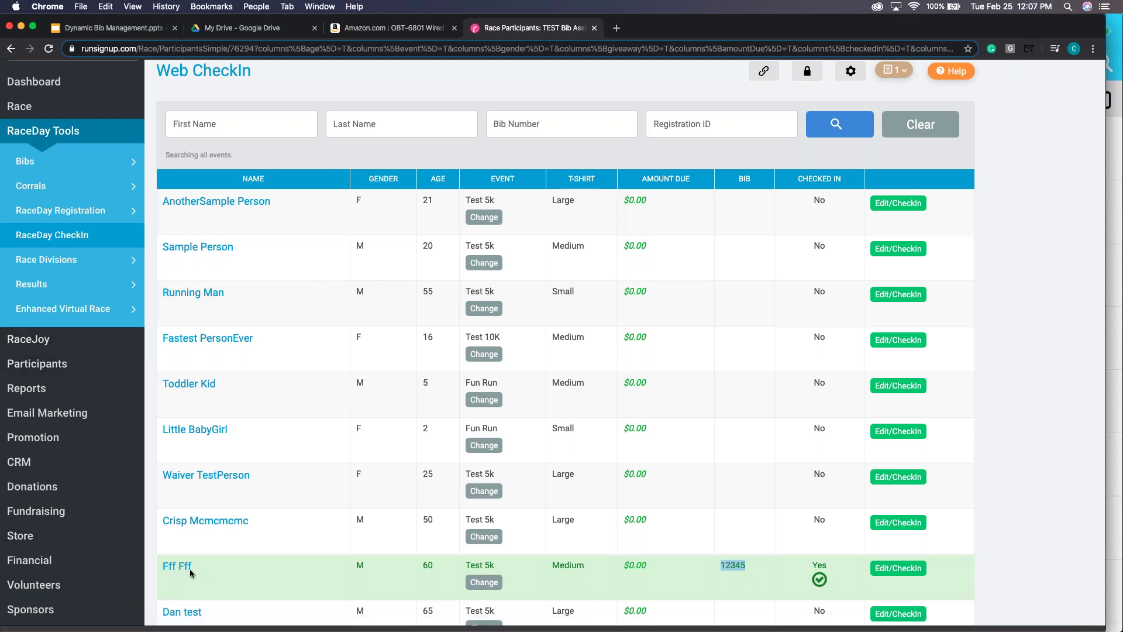
Step: Open View Participants and point out bib 12345 on the 60-year-old runner's row
left_click(59, 365)
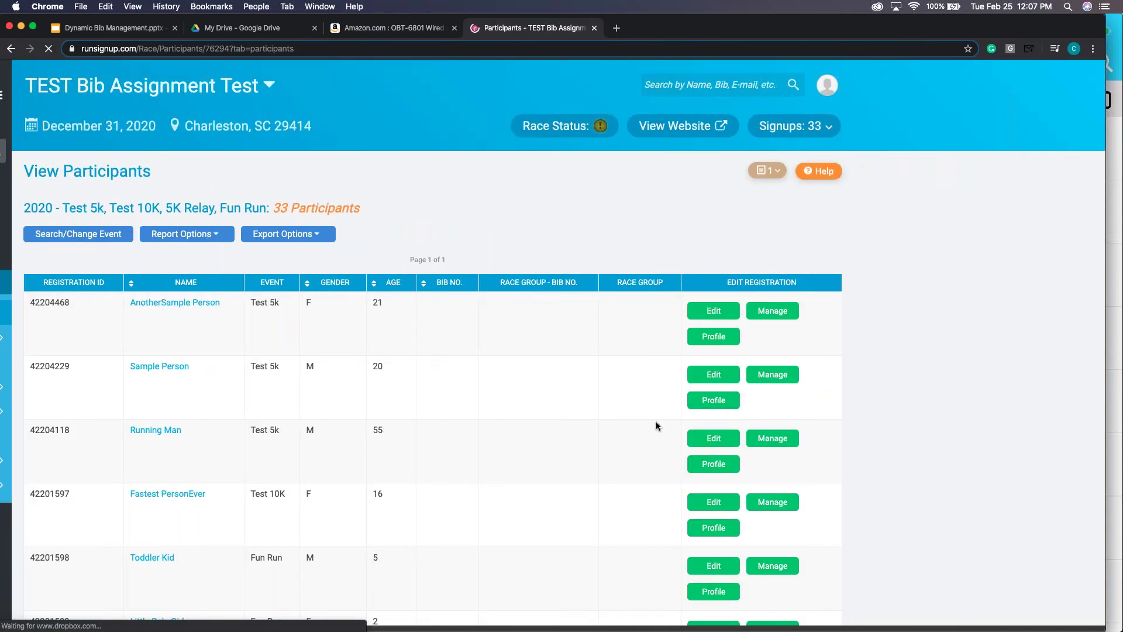
scroll(496, 462, "down", 5)
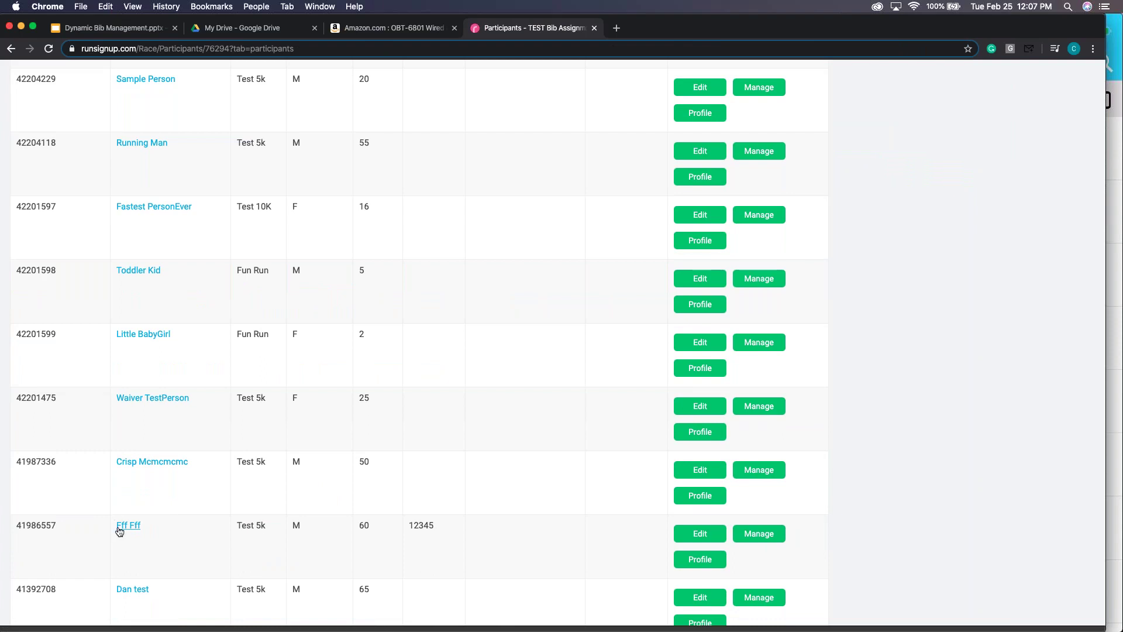
left_click_drag(437, 525, 411, 524)
left_click(411, 524)
scroll(411, 524, "up", 5)
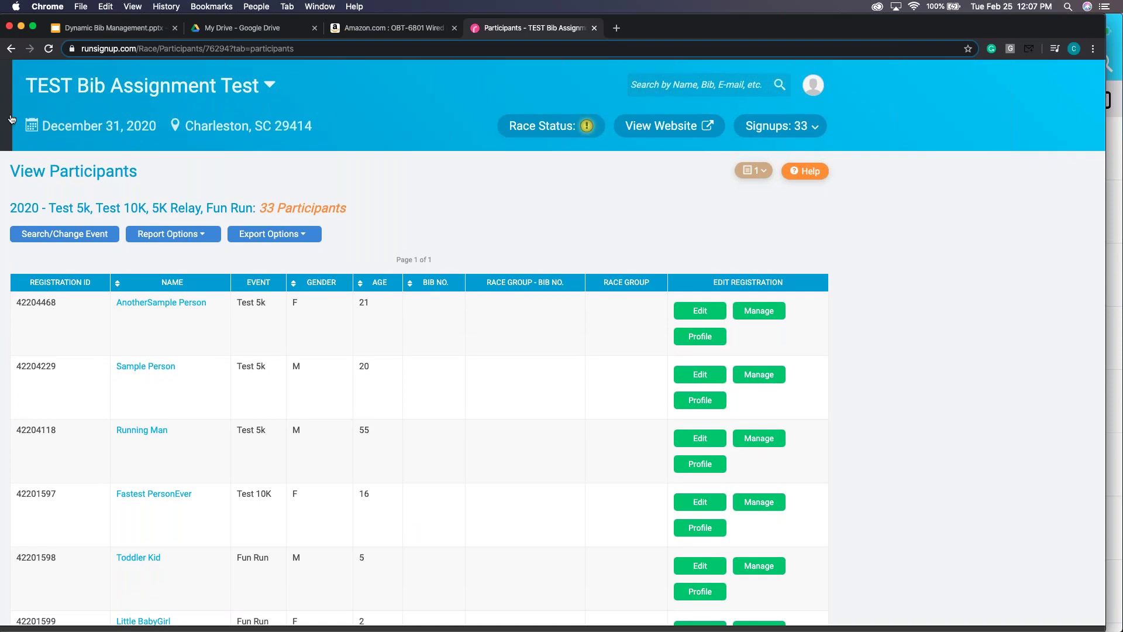
Step: Navigate through RaceDay Tools > RaceDay CheckIn back to the Web CheckIn participant list
left_click(11, 117)
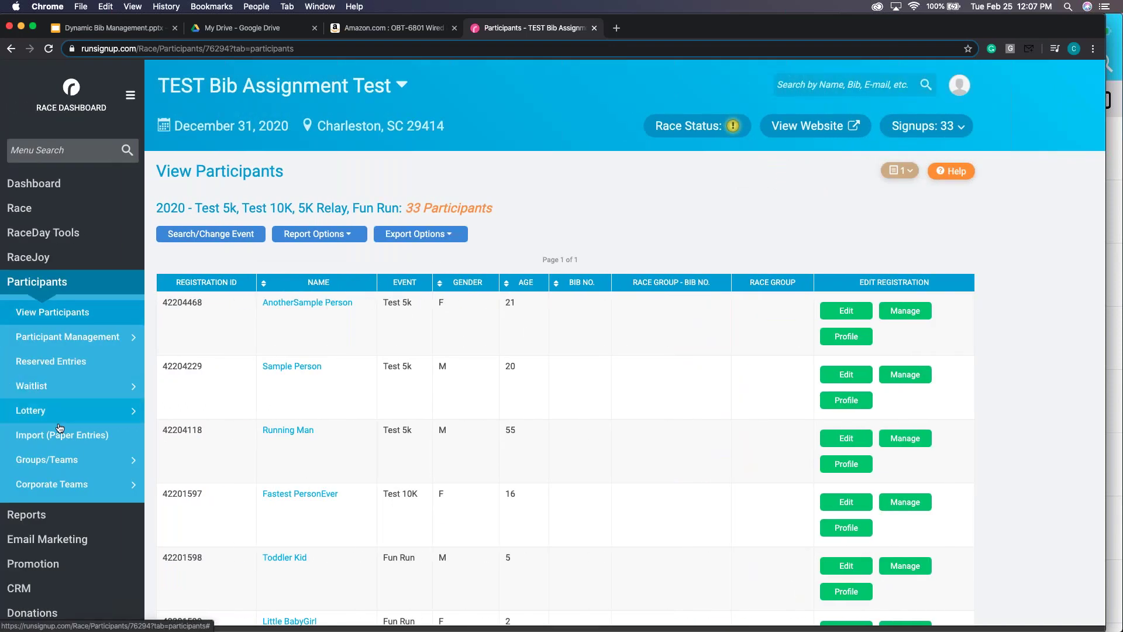
left_click(51, 283)
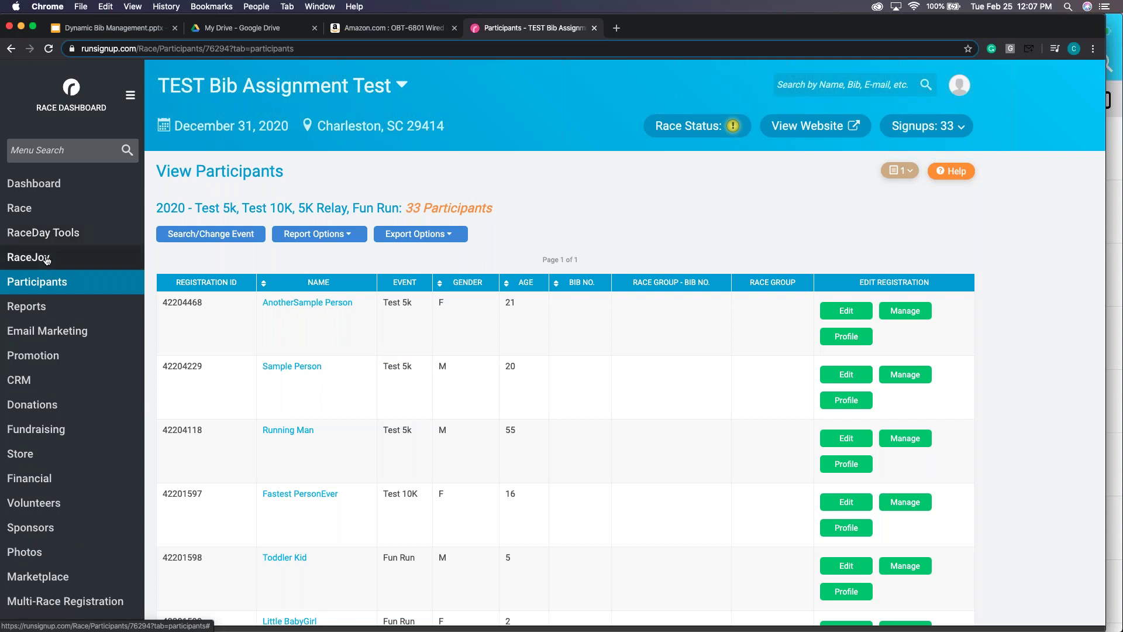
left_click(75, 237)
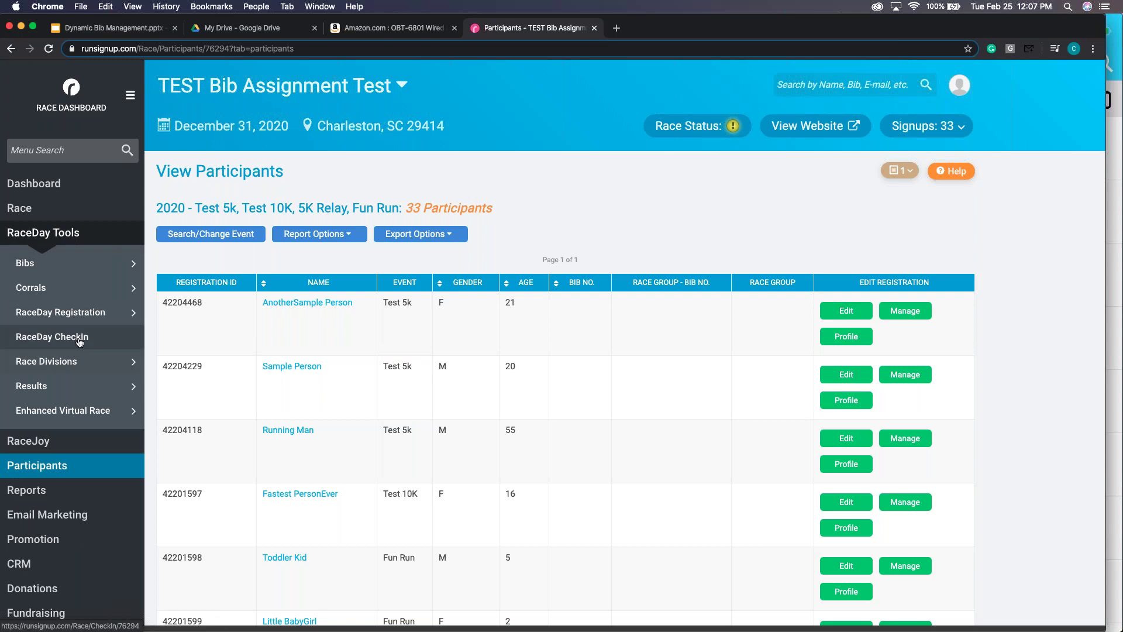
left_click(80, 341)
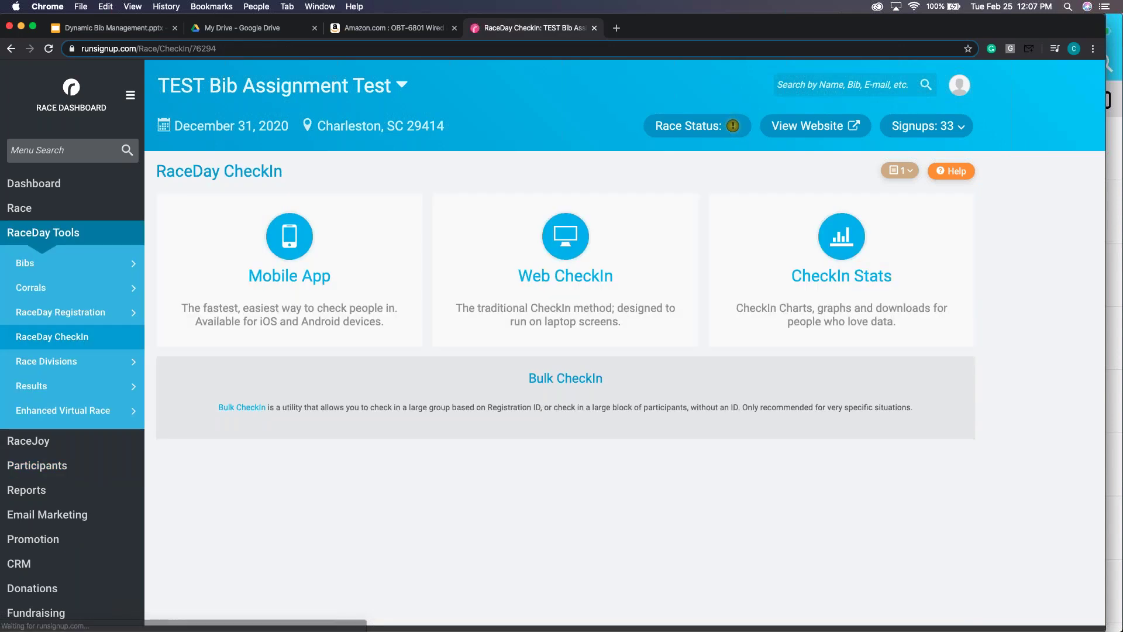
left_click(560, 235)
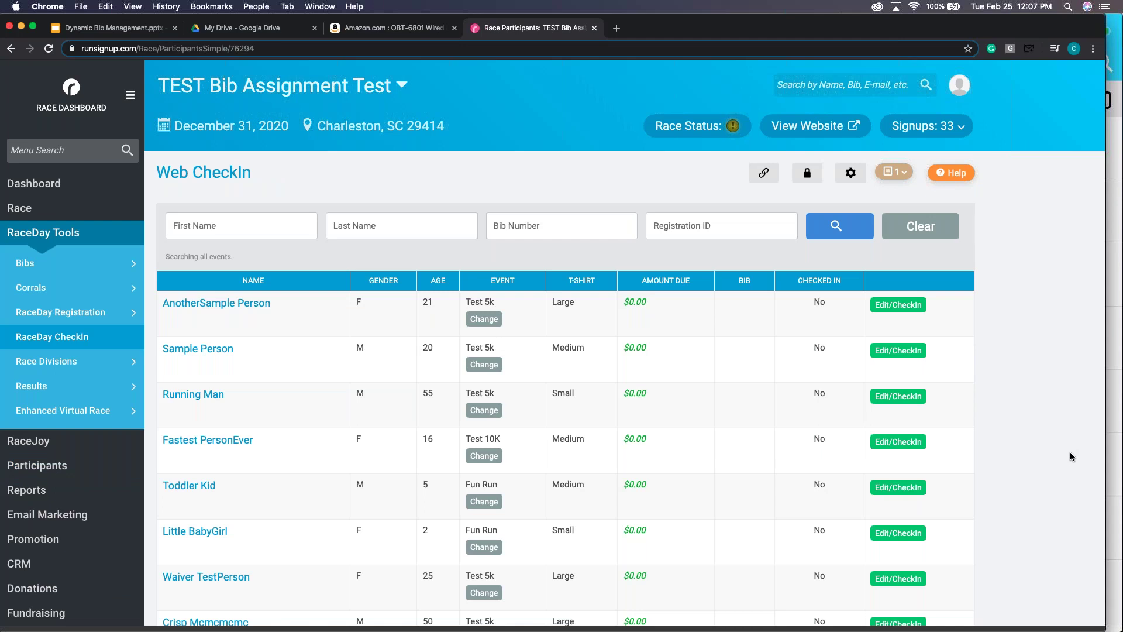
scroll(1070, 454, "down", 5)
scroll(1070, 452, "up", 2)
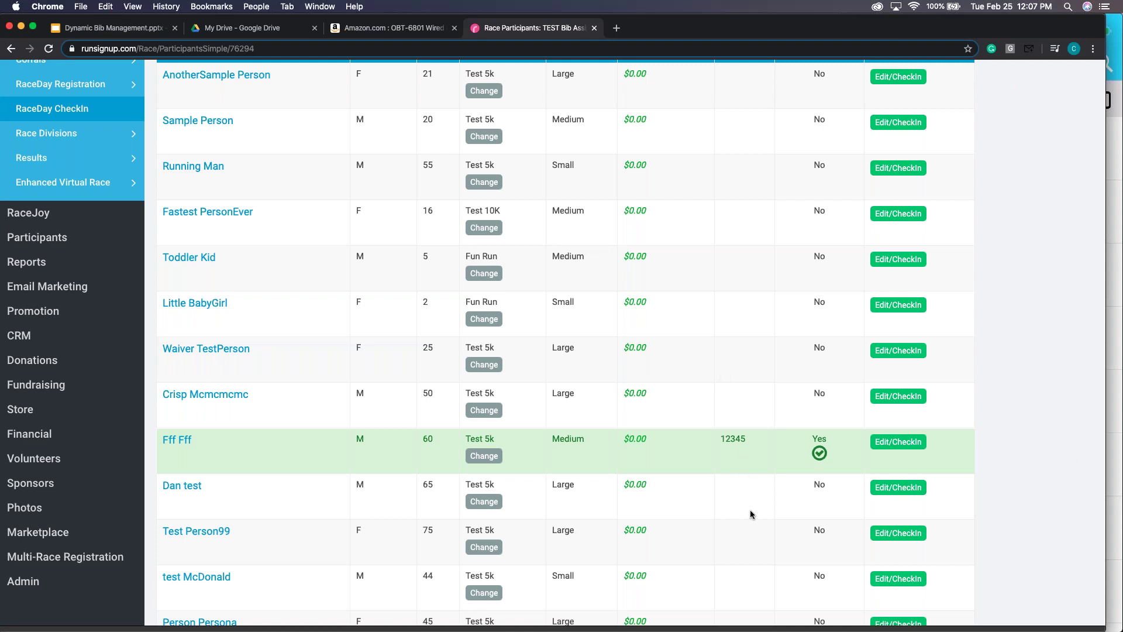
scroll(750, 510, "down", 4)
scroll(750, 510, "up", 8)
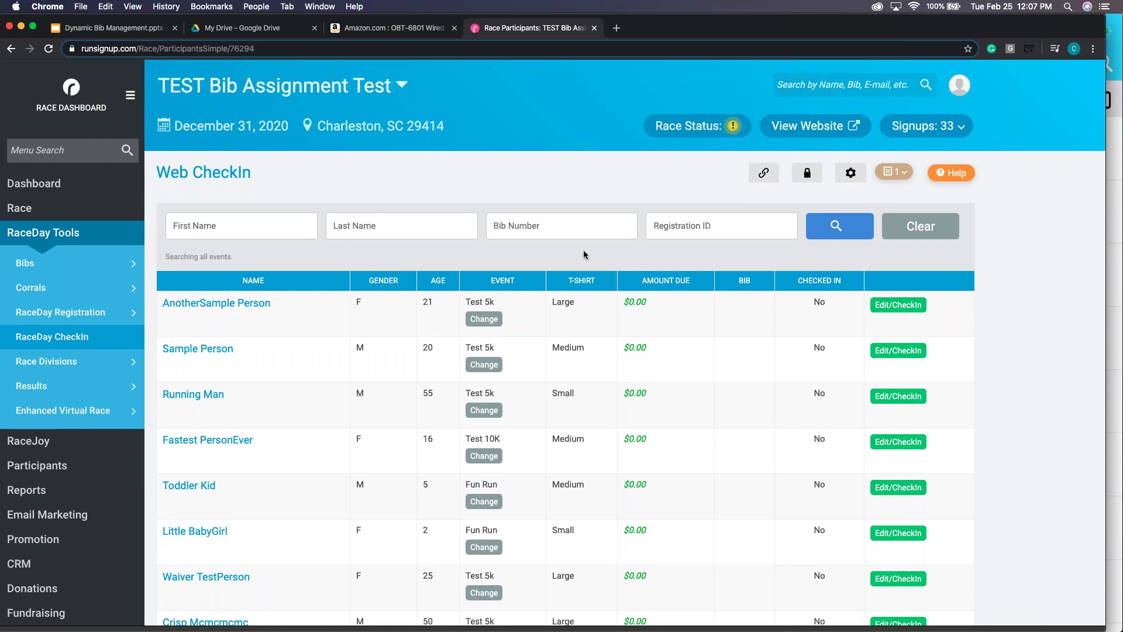
left_click(835, 228)
scroll(801, 400, "down", 5)
scroll(801, 404, "up", 4)
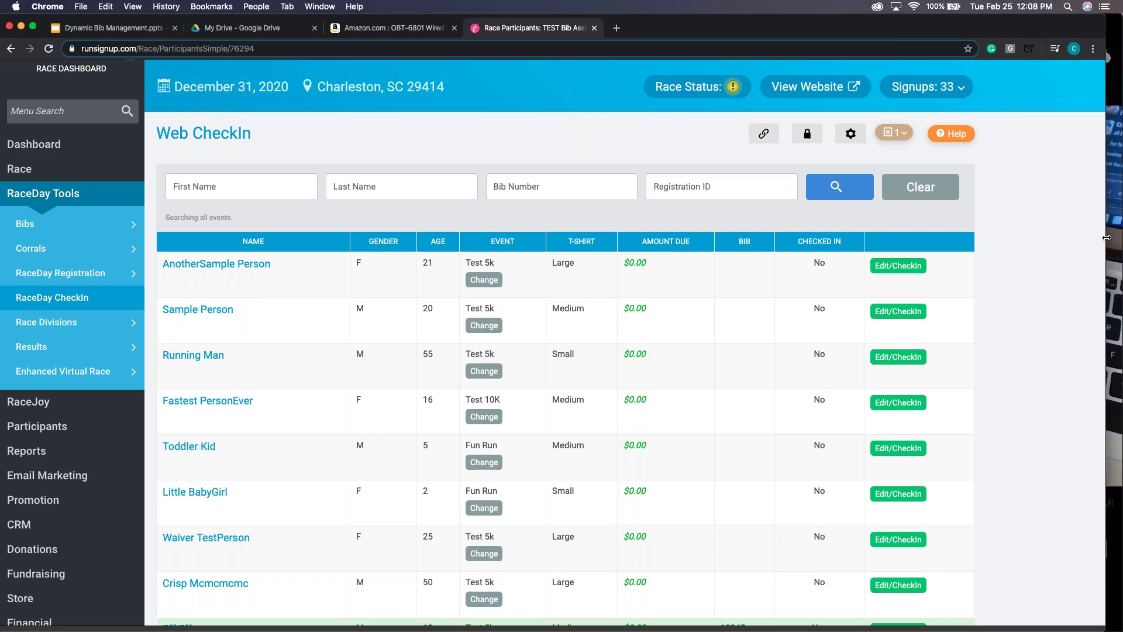
Step: Narrow the browser to reveal the phone camera view, then switch to the Amazon scanner tab
left_click_drag(977, 218, 830, 205)
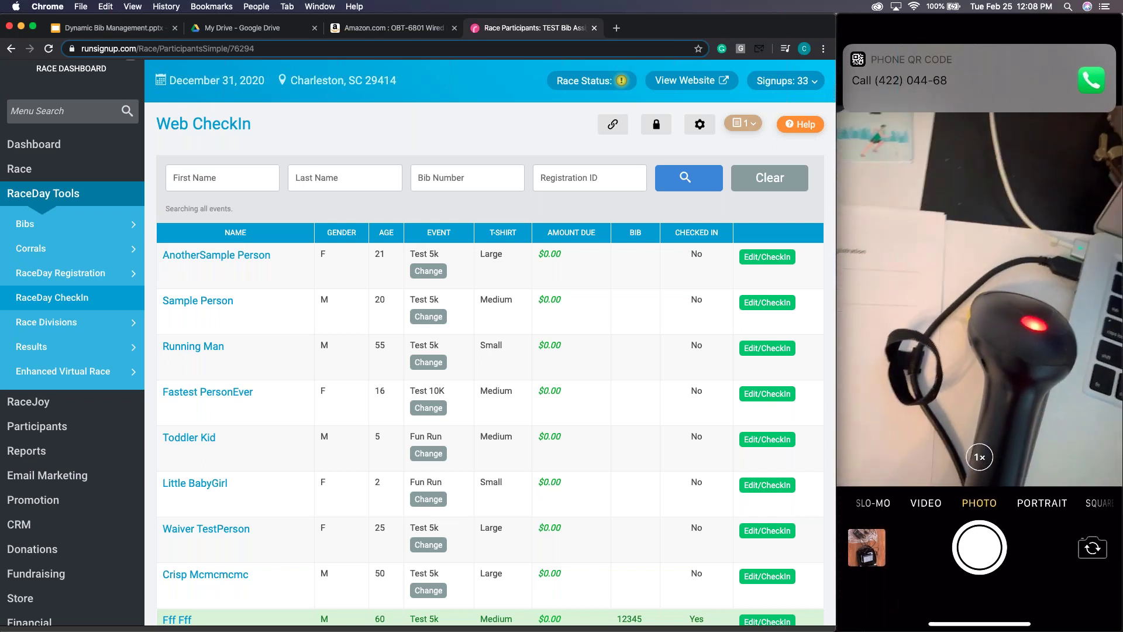
left_click(390, 31)
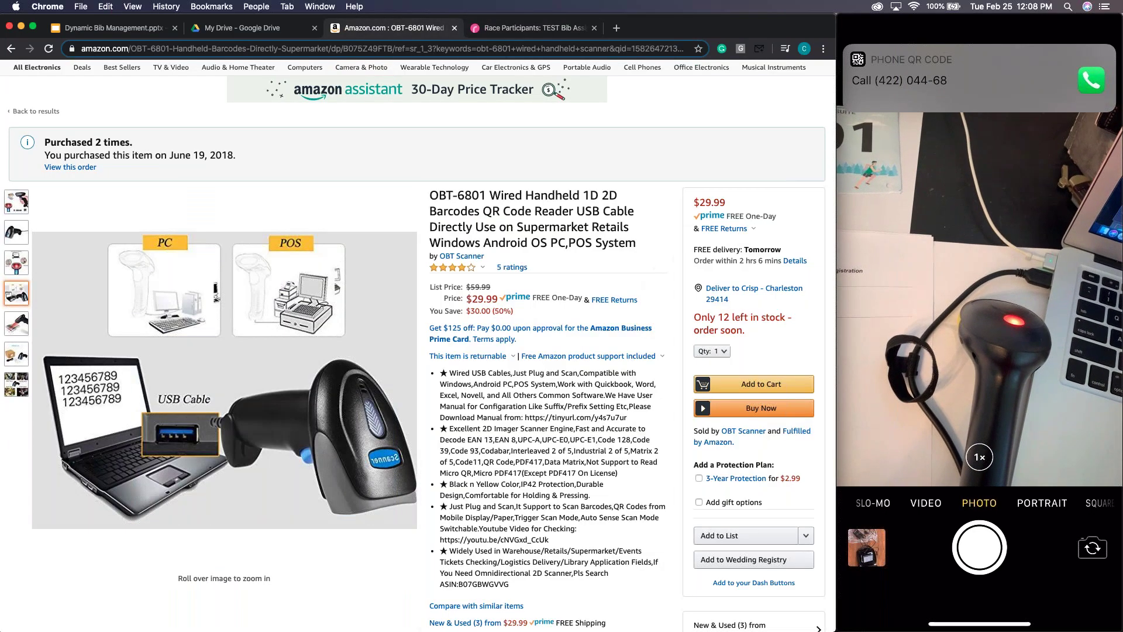
Step: Show the OBT-6801 wired handheld barcode scanner listing, then return to the Web CheckIn list
scroll(363, 152, "up", 1)
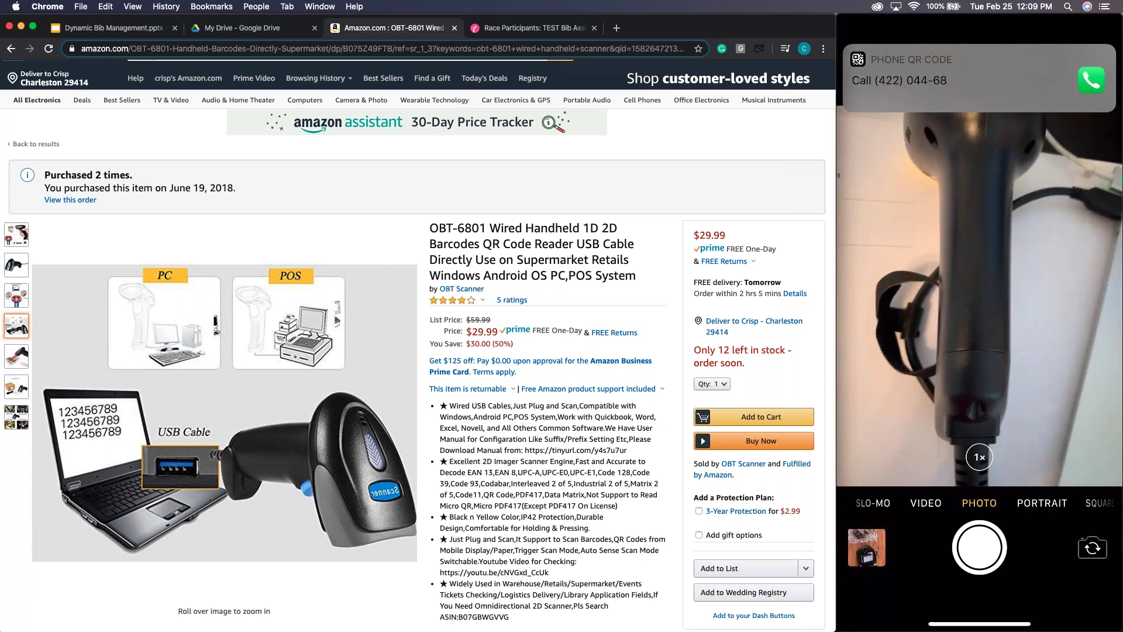
left_click(526, 28)
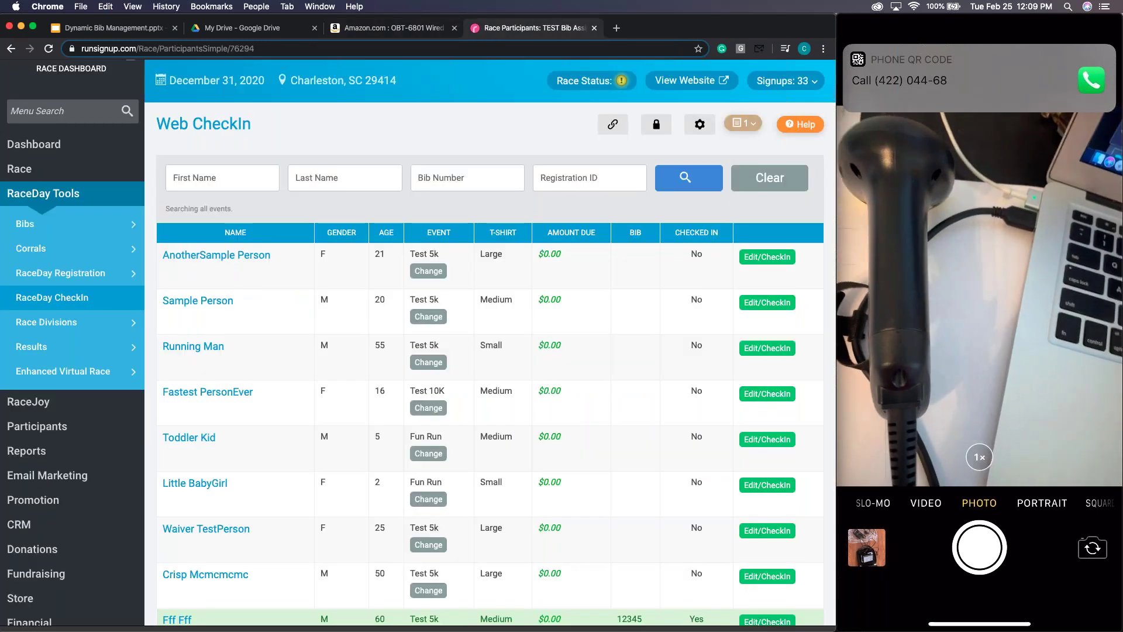
Step: Search Web CheckIn by the participant's scanned registration ID
left_click(561, 177)
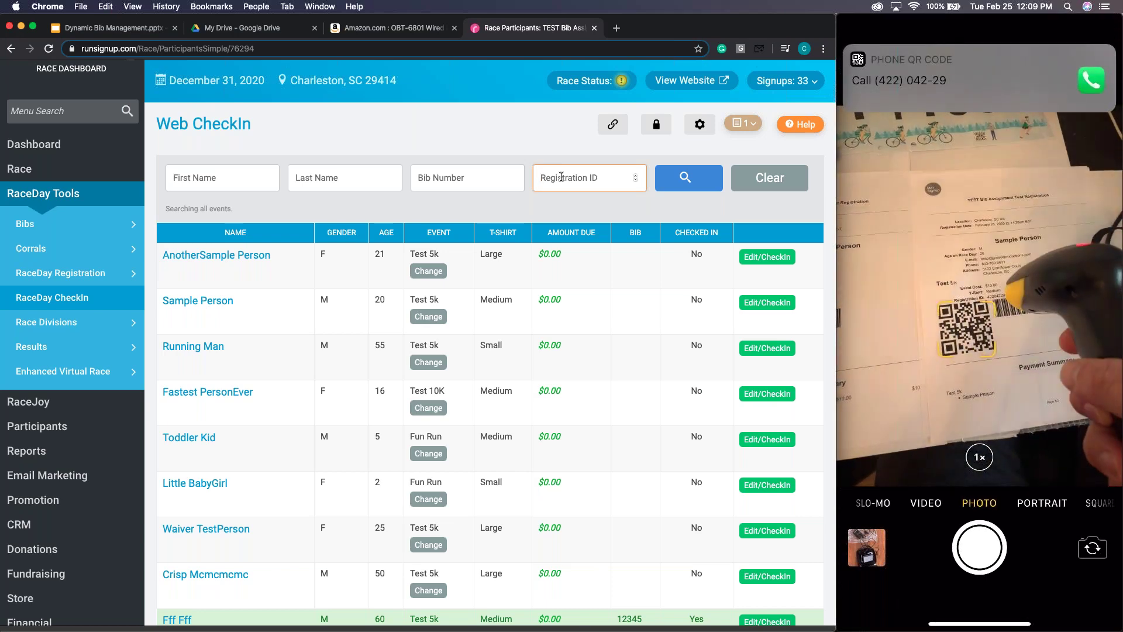
type("42204229")
key("Return")
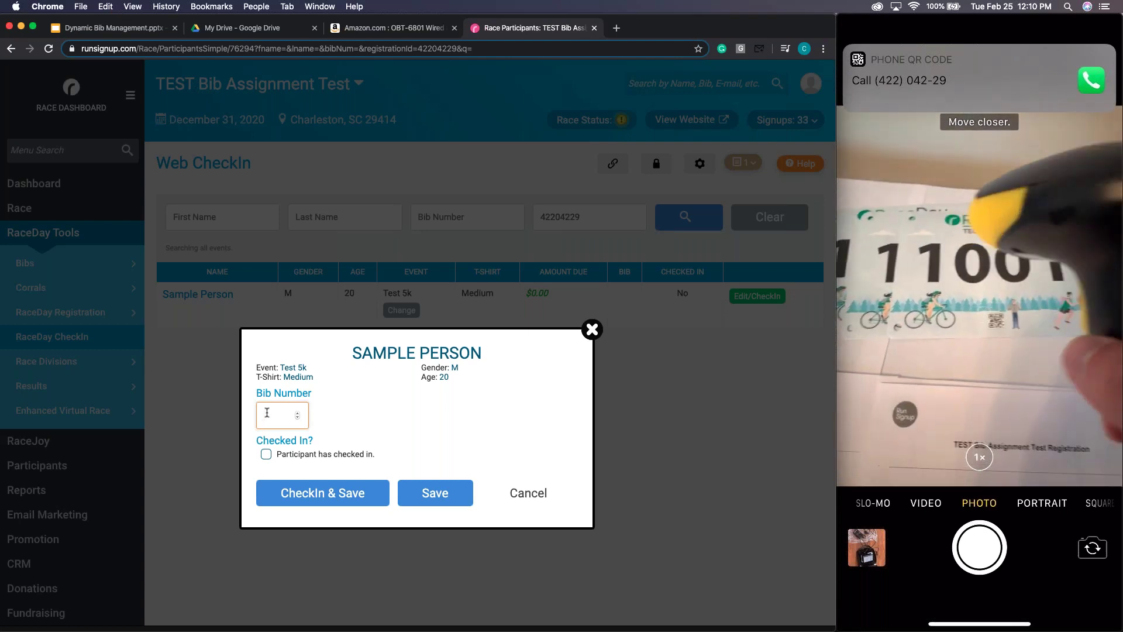
Step: Check the found runner in with bib 1001, then list all participants again
type("1001")
key("Return")
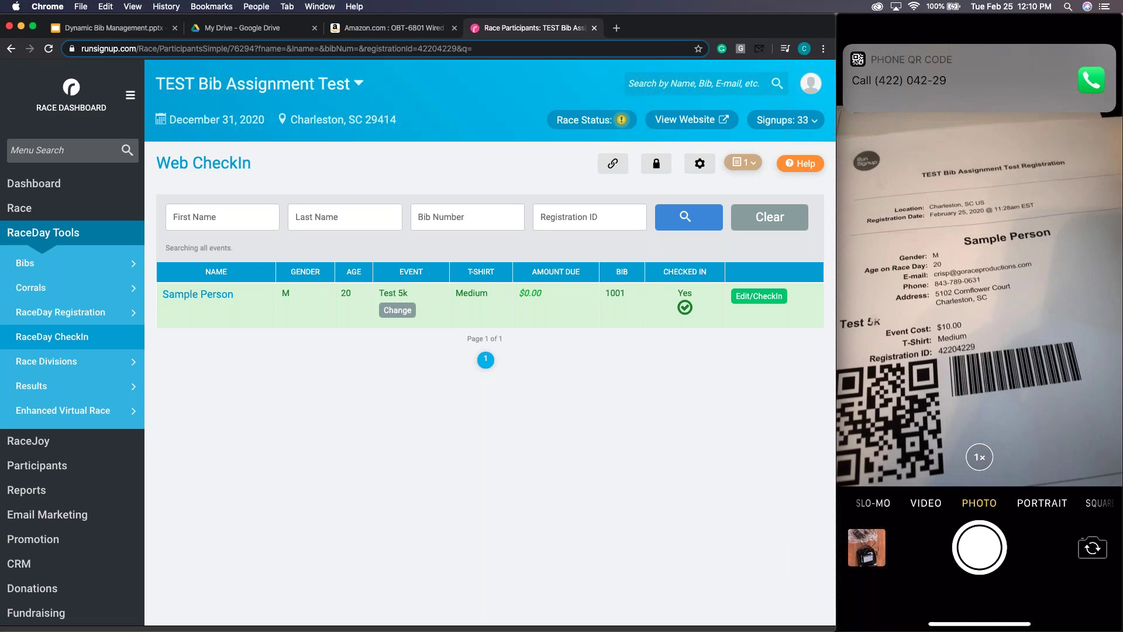
left_click(688, 222)
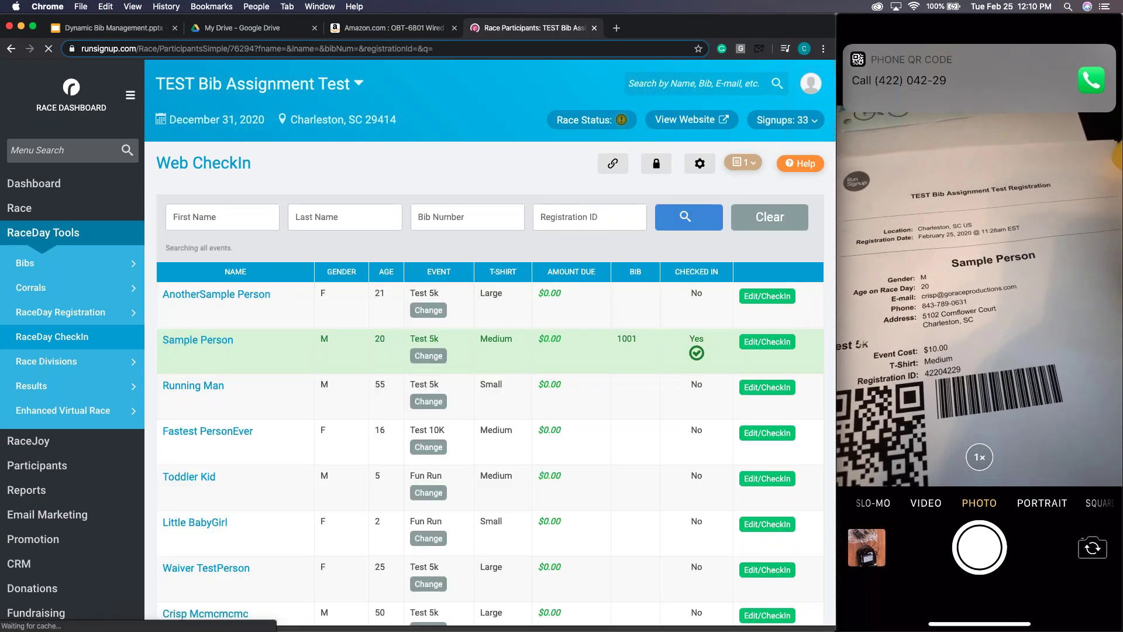
left_click(573, 216)
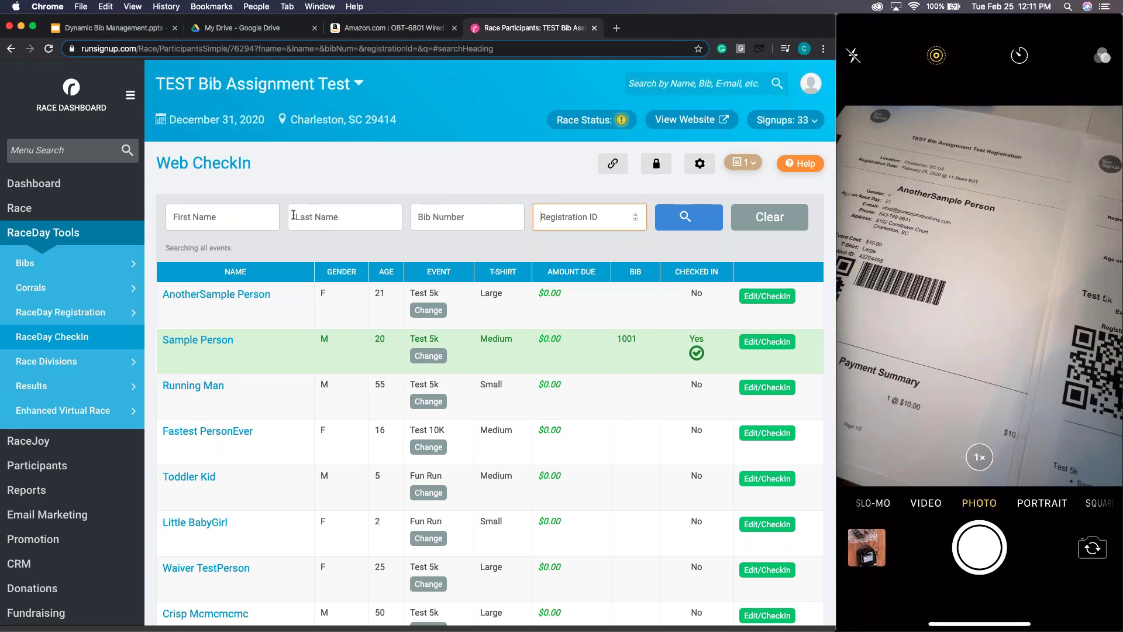
Step: Search the Web CheckIn list for the second sample participant by first name
left_click(232, 218)
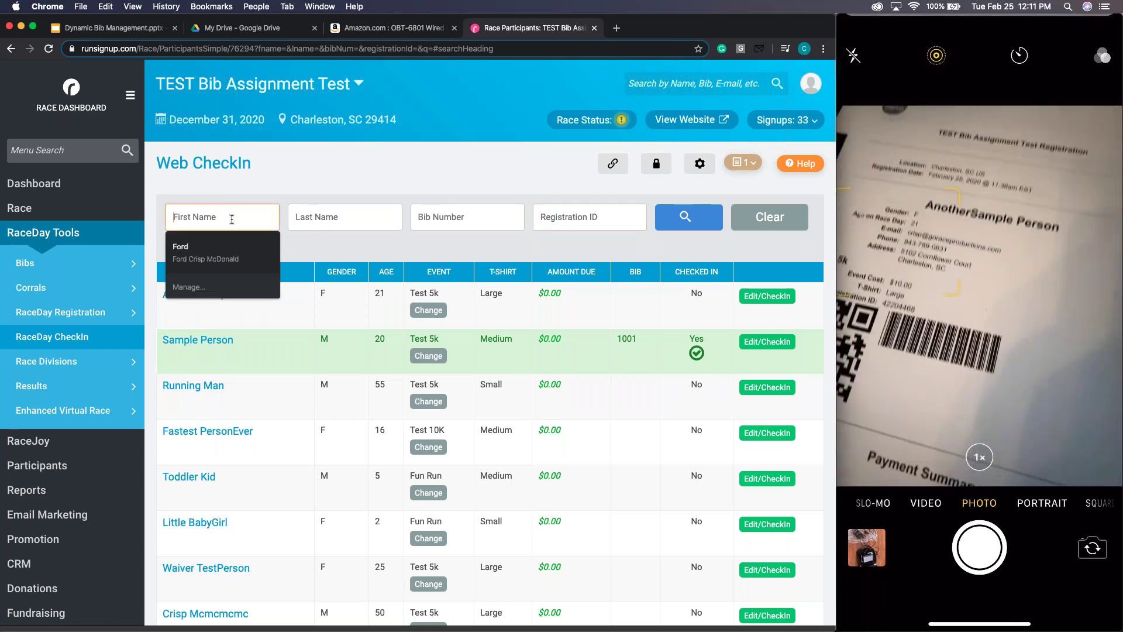
type("a")
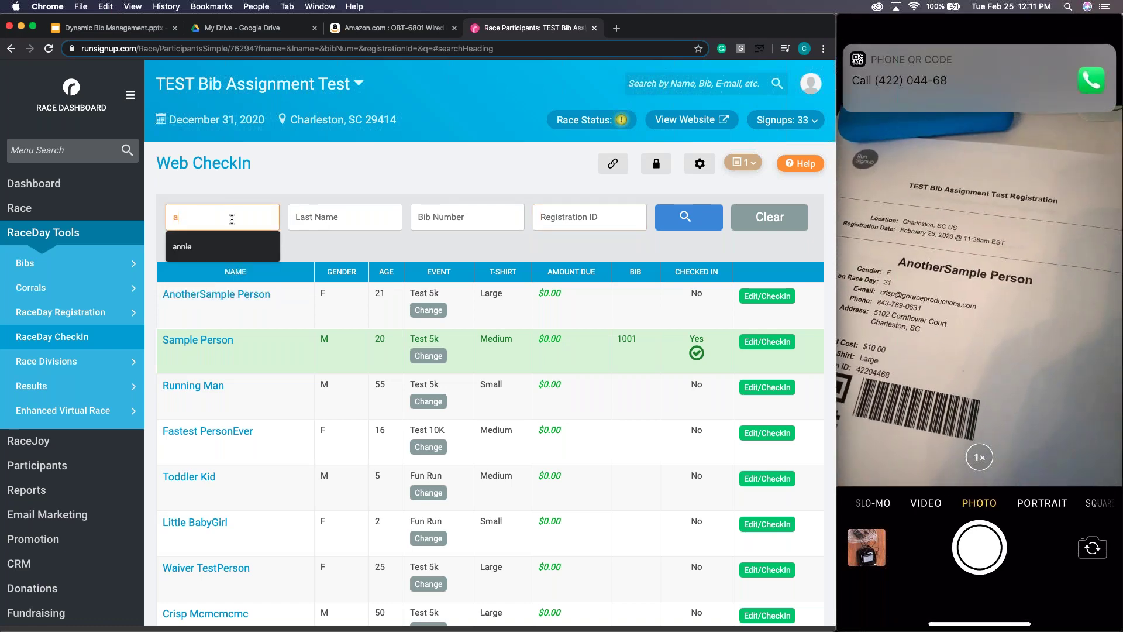
type("nother")
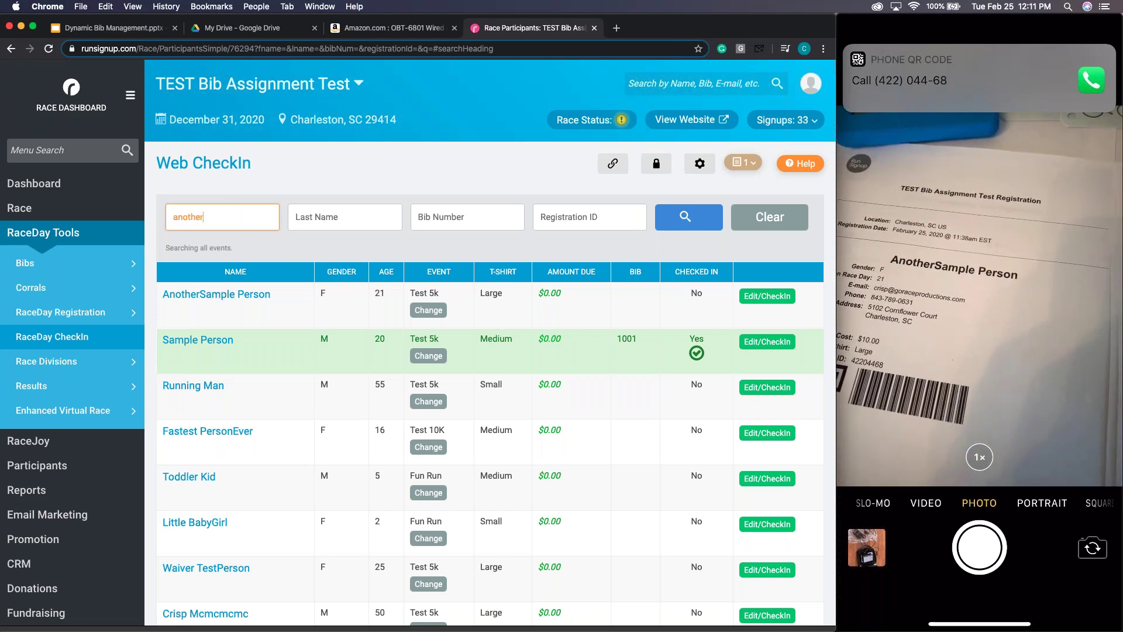
left_click(685, 220)
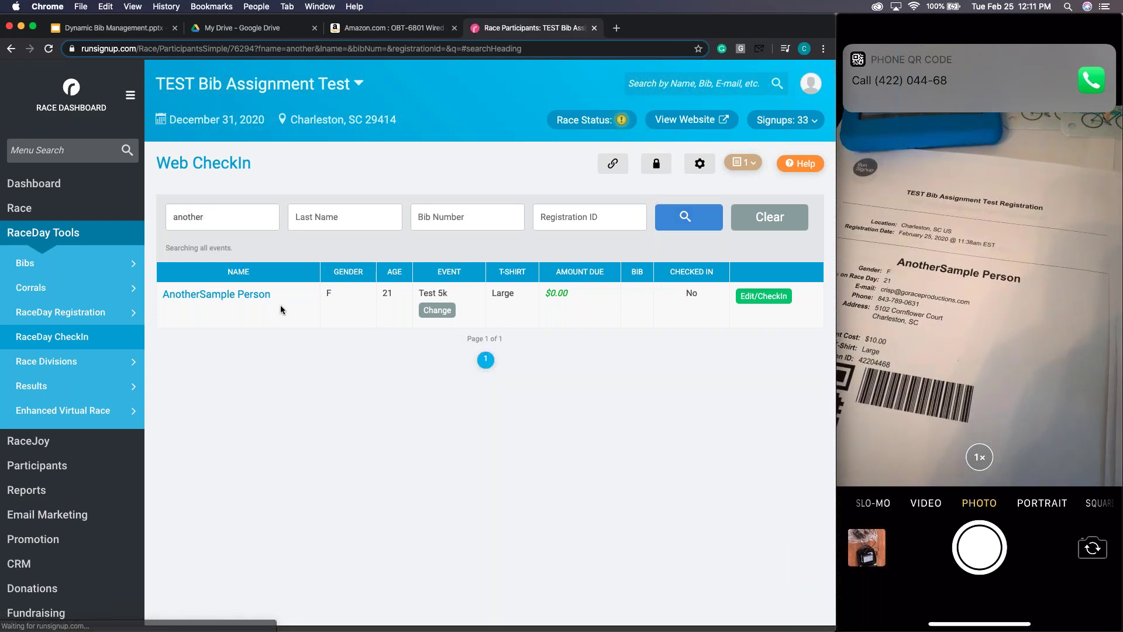
Step: Check that participant in with bib number 1002
left_click(764, 297)
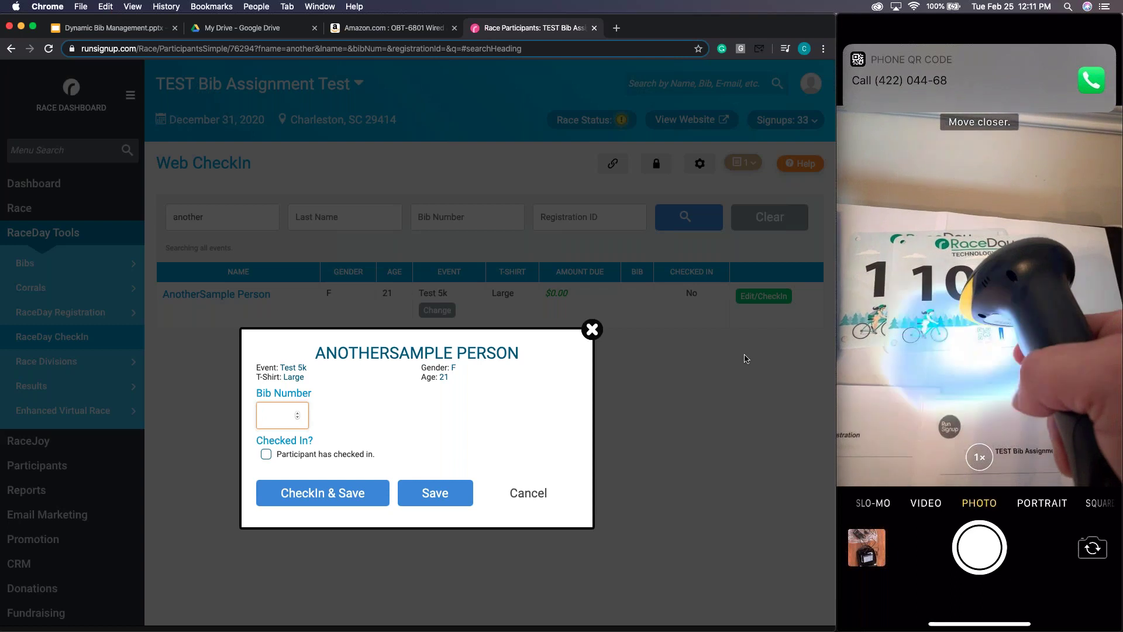
type("1002")
key("Return")
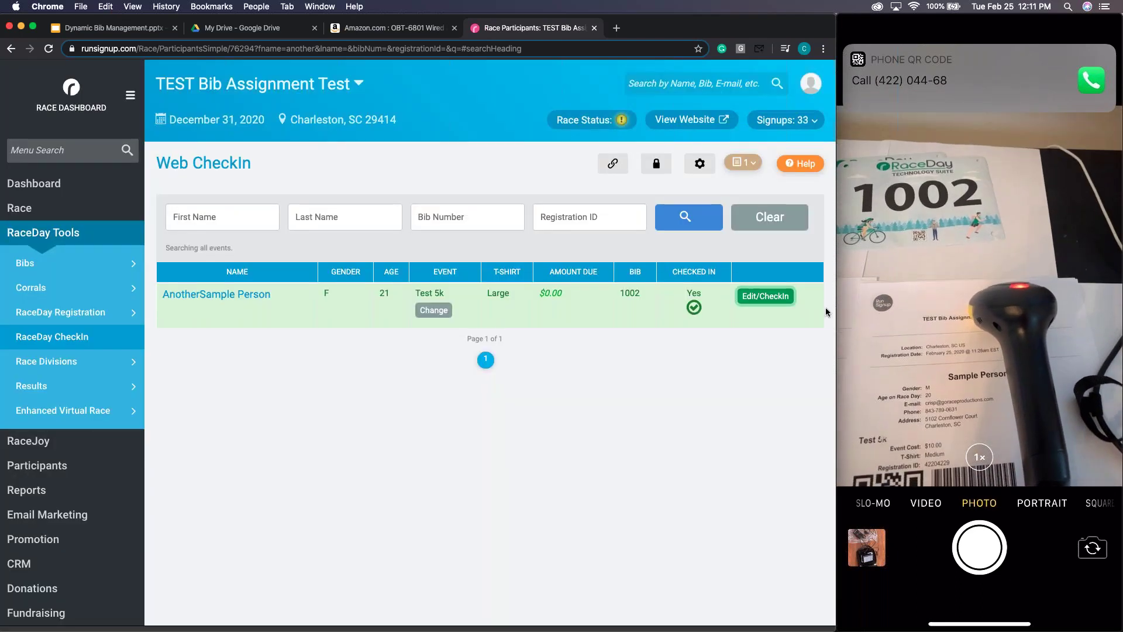
left_click_drag(839, 316, 1121, 301)
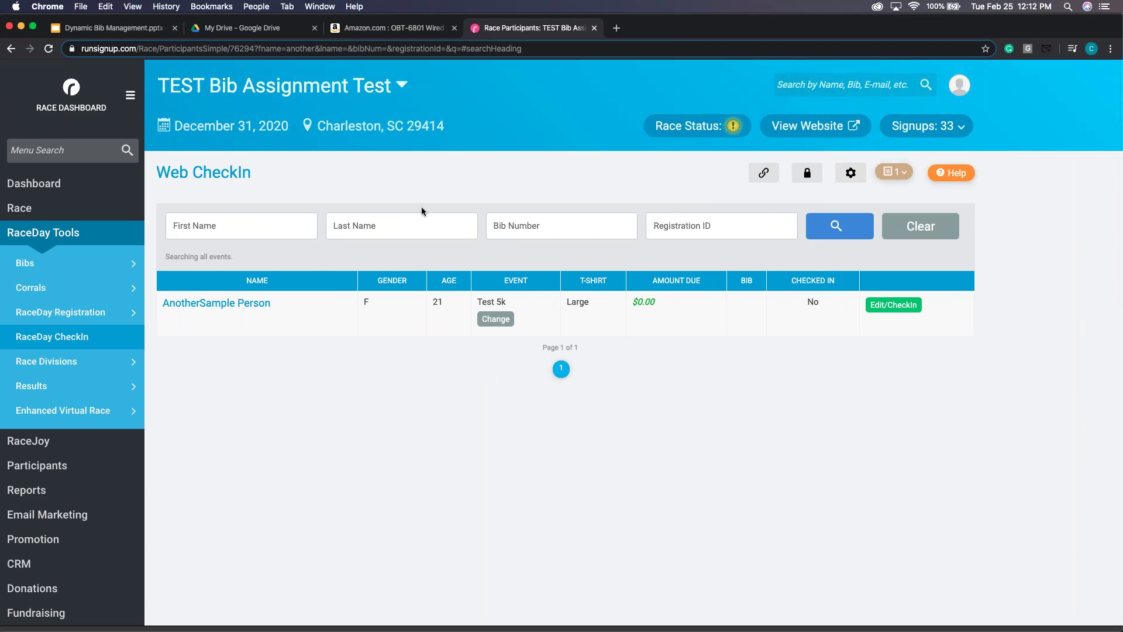
Step: Reload the full participant list with empty search fields, then return to the RaceDay CheckIn overview
left_click(831, 233)
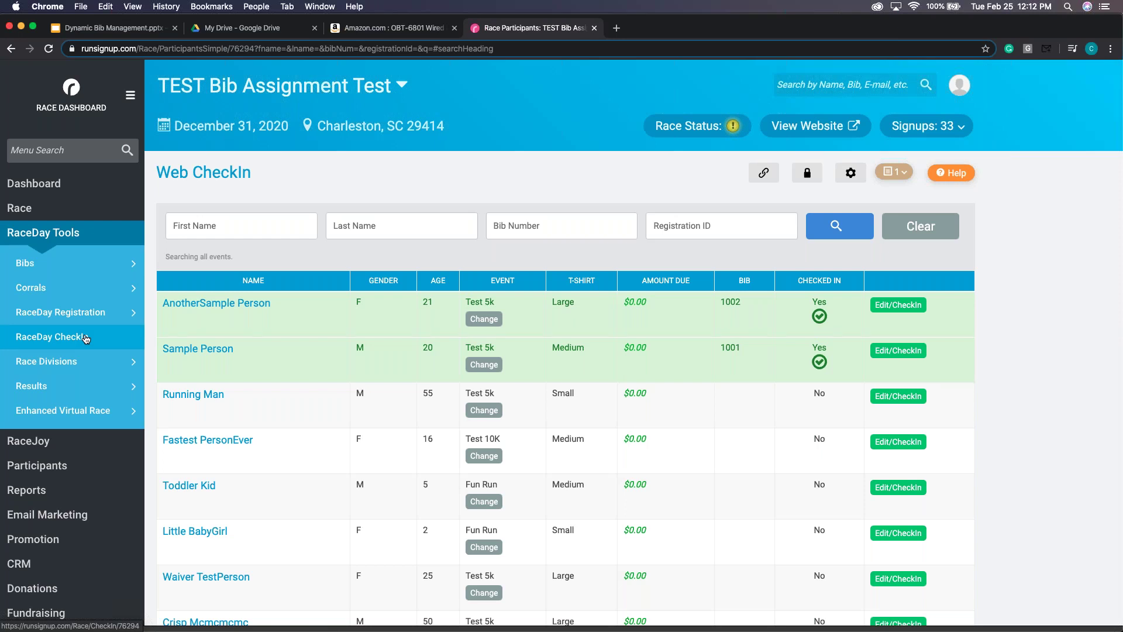
left_click(54, 338)
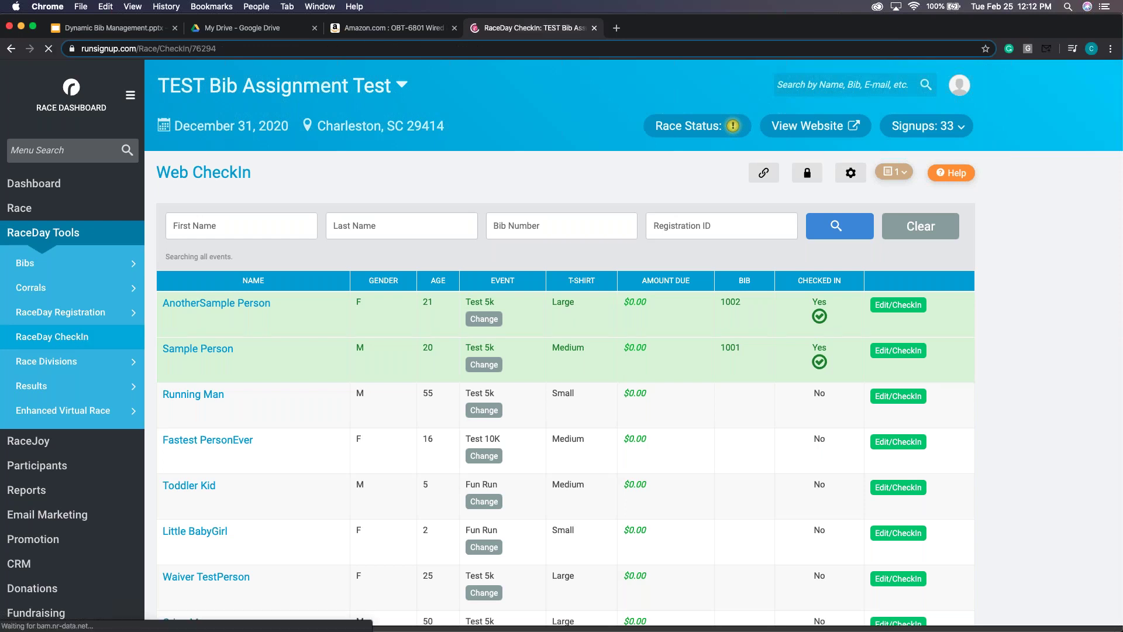
Step: Review the CheckIn App Report: 3 of 33 checked in, per-event counts and time charts
left_click(847, 249)
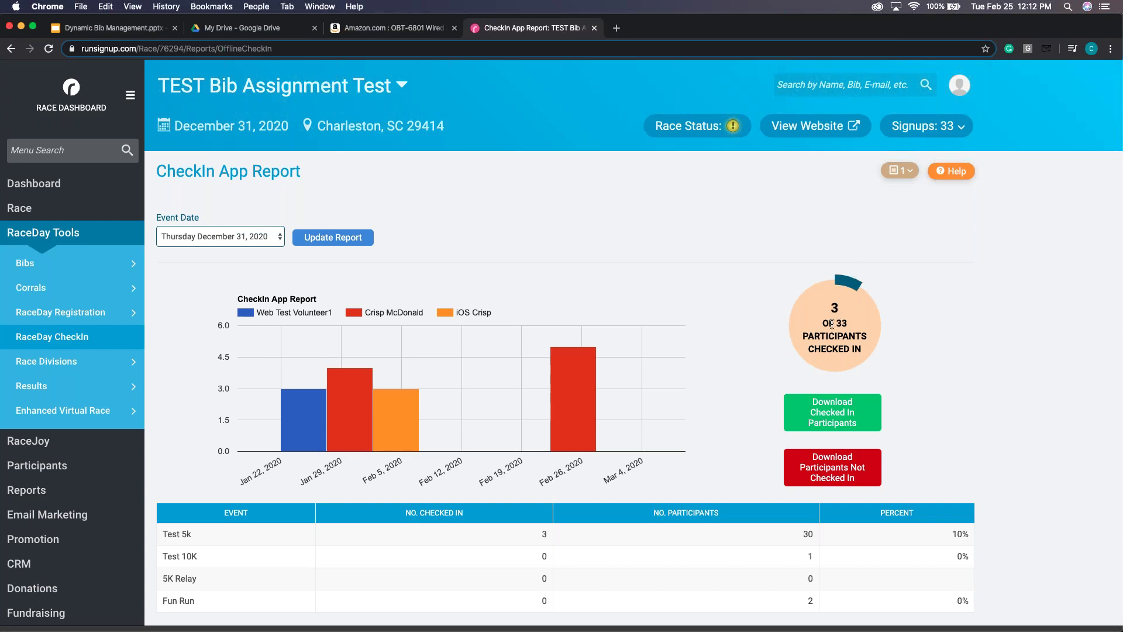
scroll(562, 339, "down", 3)
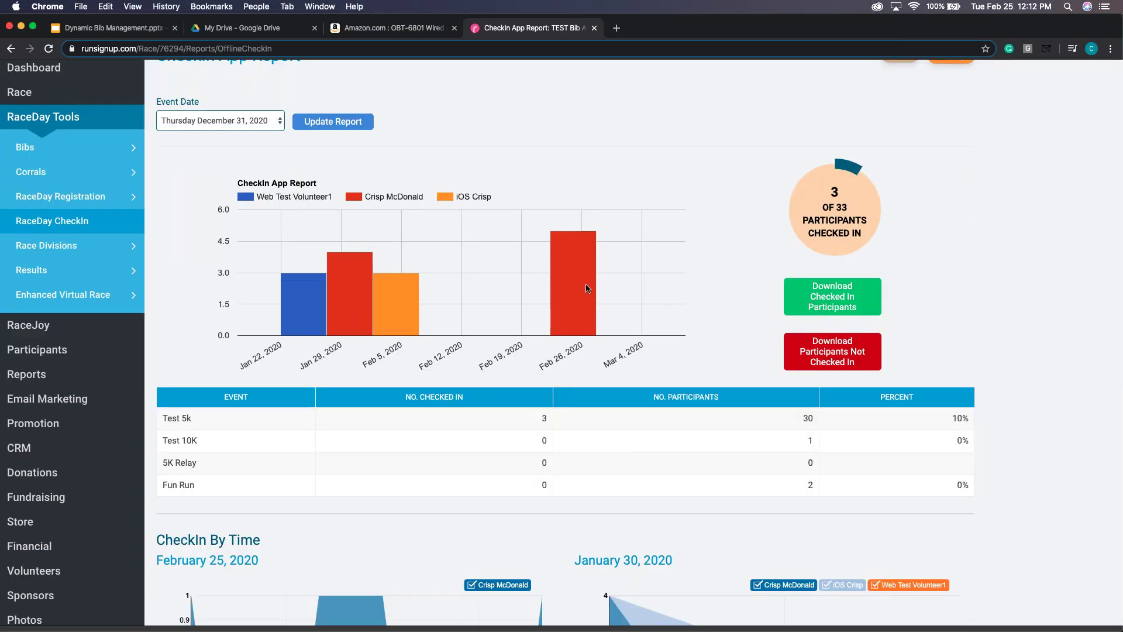
mouse_move(560, 303)
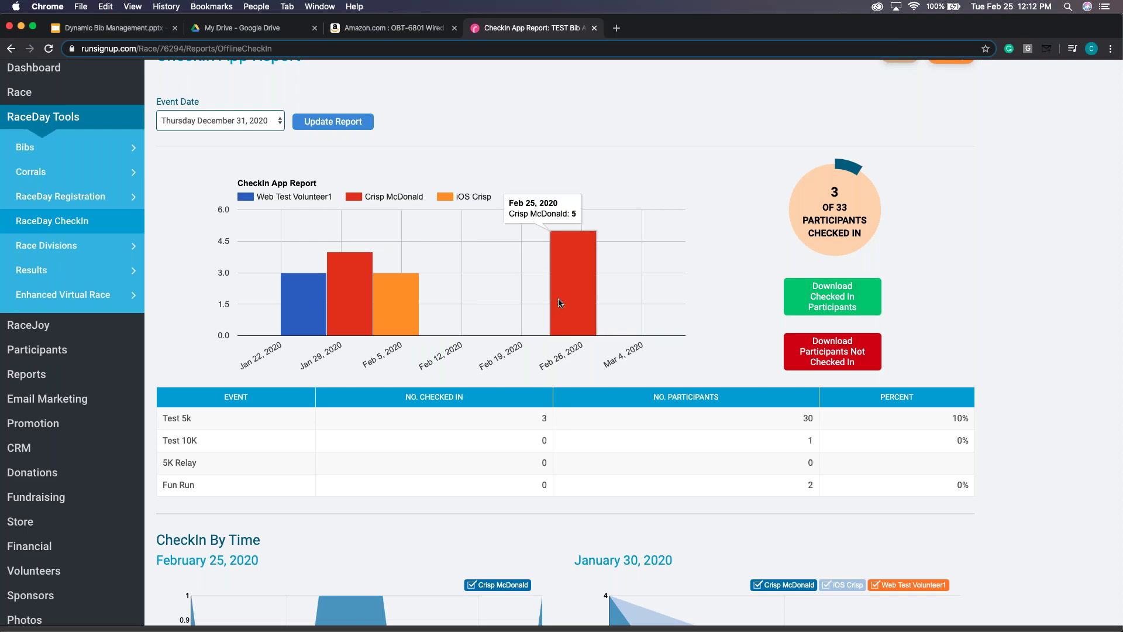
scroll(493, 379, "down", 3)
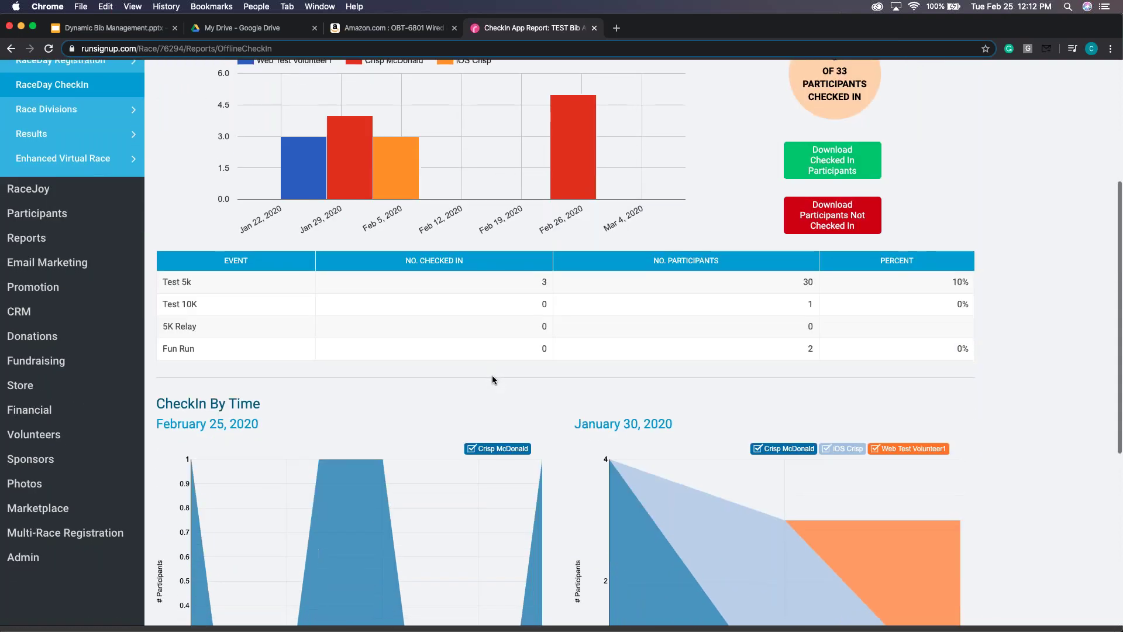
scroll(492, 379, "down", 3)
mouse_move(328, 426)
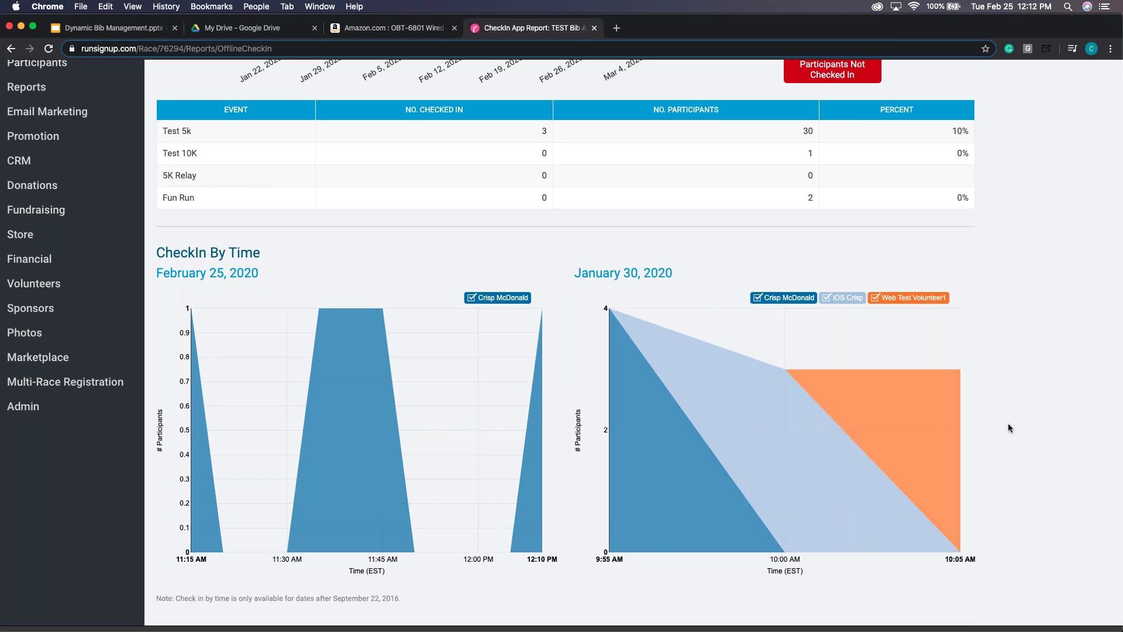
scroll(1008, 423, "up", 7)
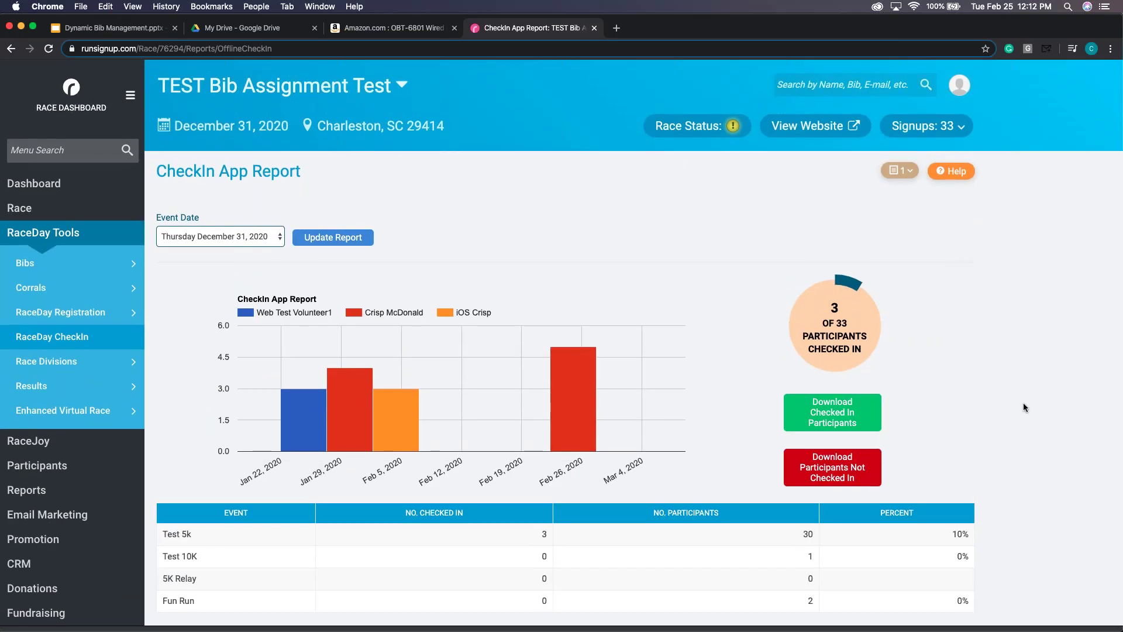
scroll(1023, 403, "down", 3)
scroll(1023, 402, "up", 3)
scroll(754, 318, "down", 5)
scroll(785, 462, "up", 5)
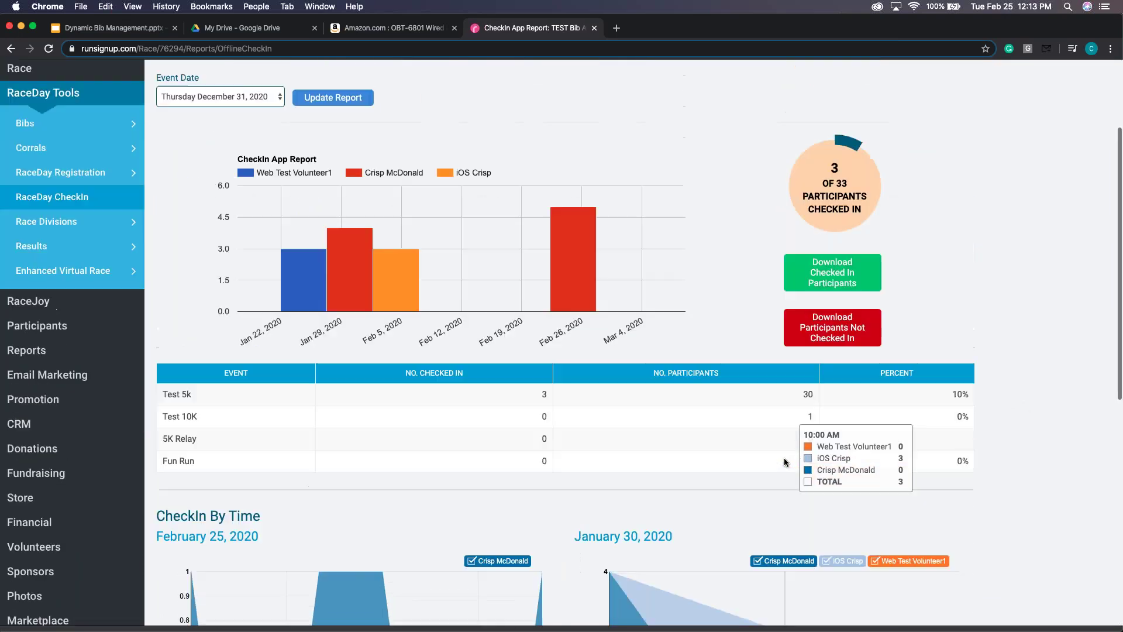
left_click(60, 338)
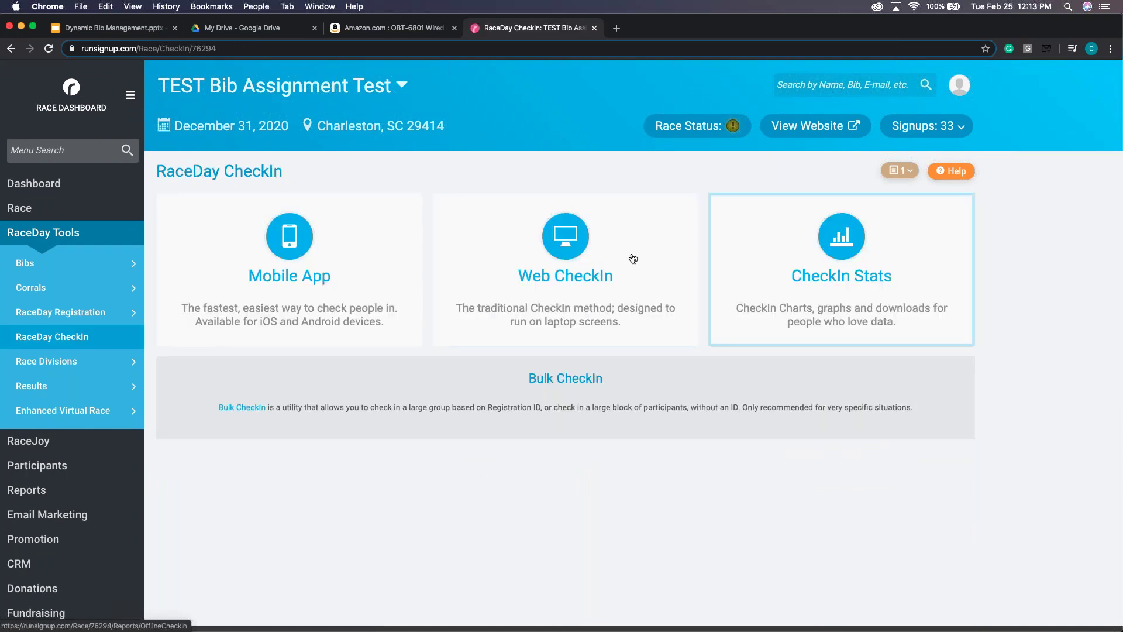
Step: Open the Web CheckIn card to list all participants again
left_click(590, 263)
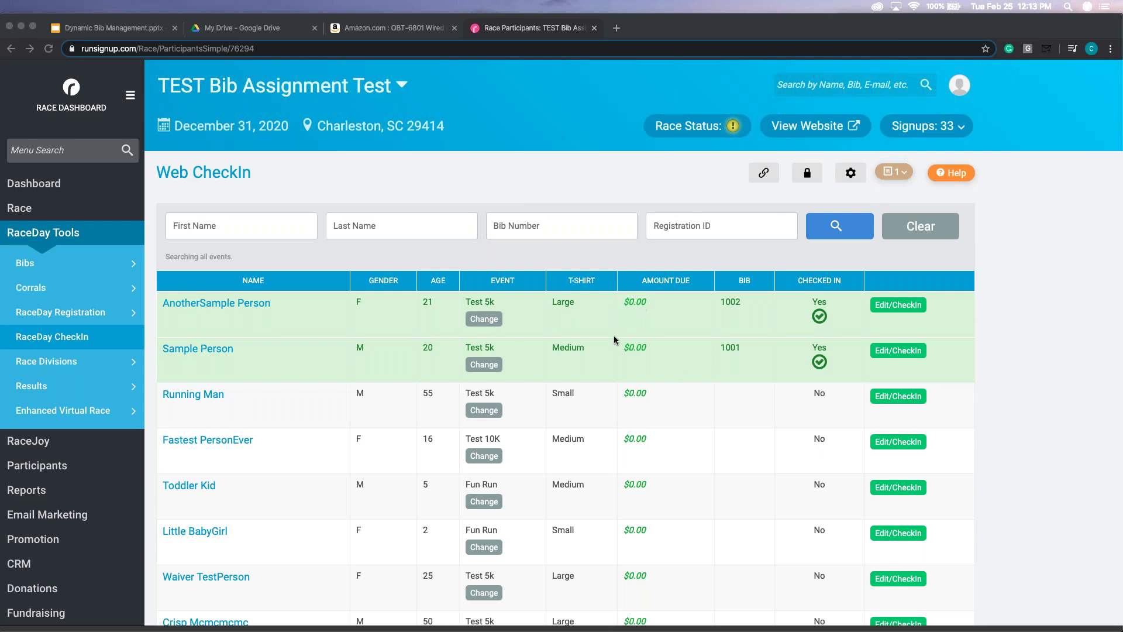
left_click(667, 228)
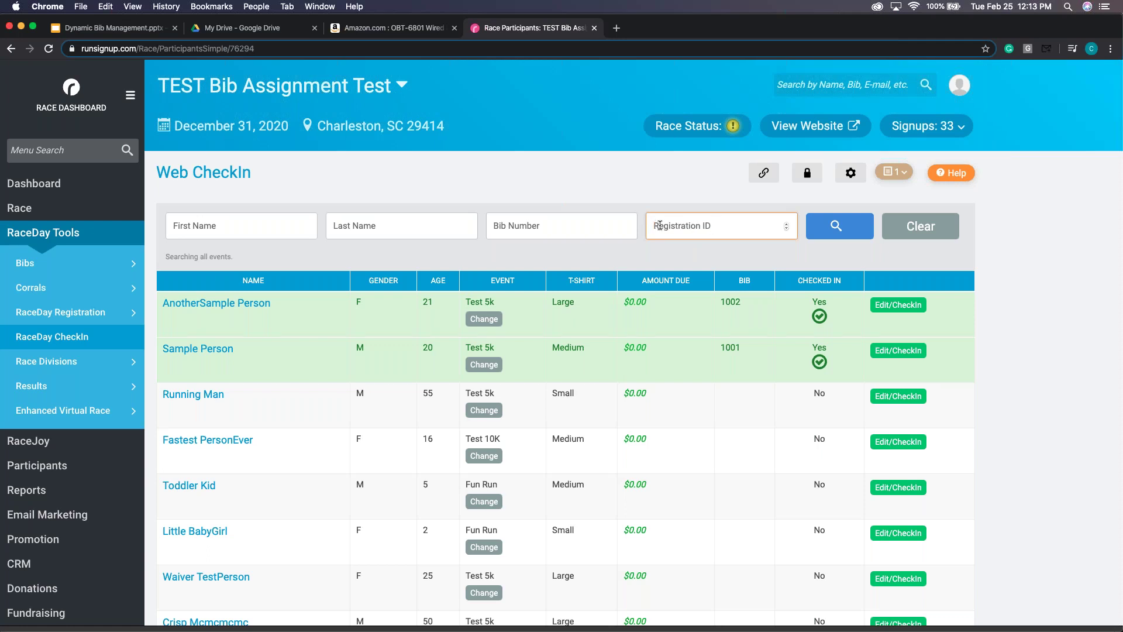
left_click(835, 236)
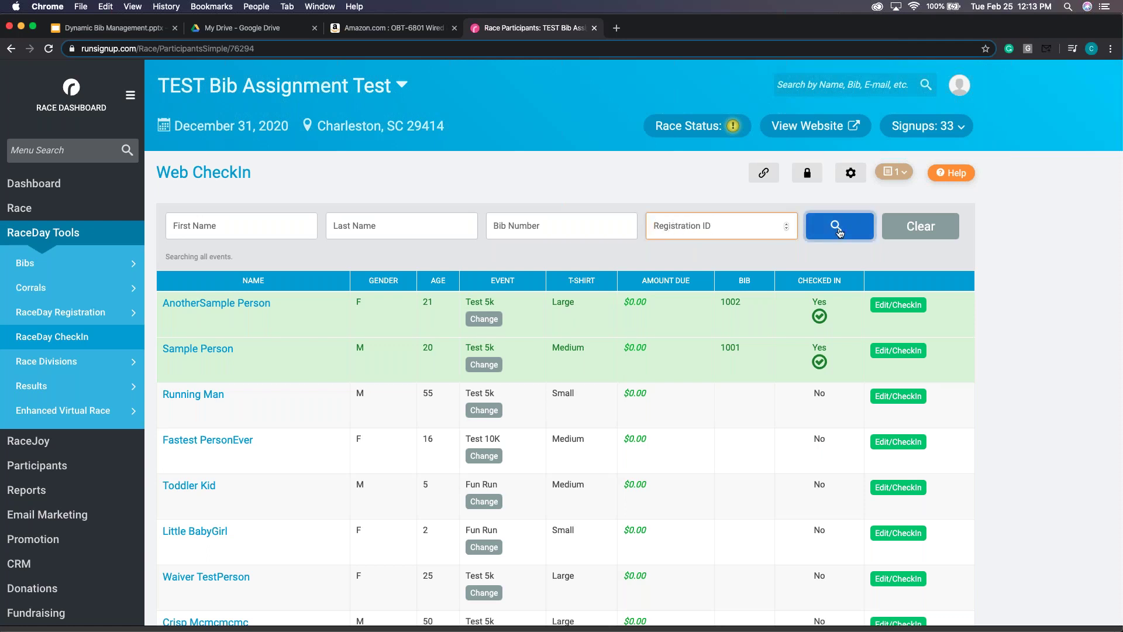
left_click(674, 228)
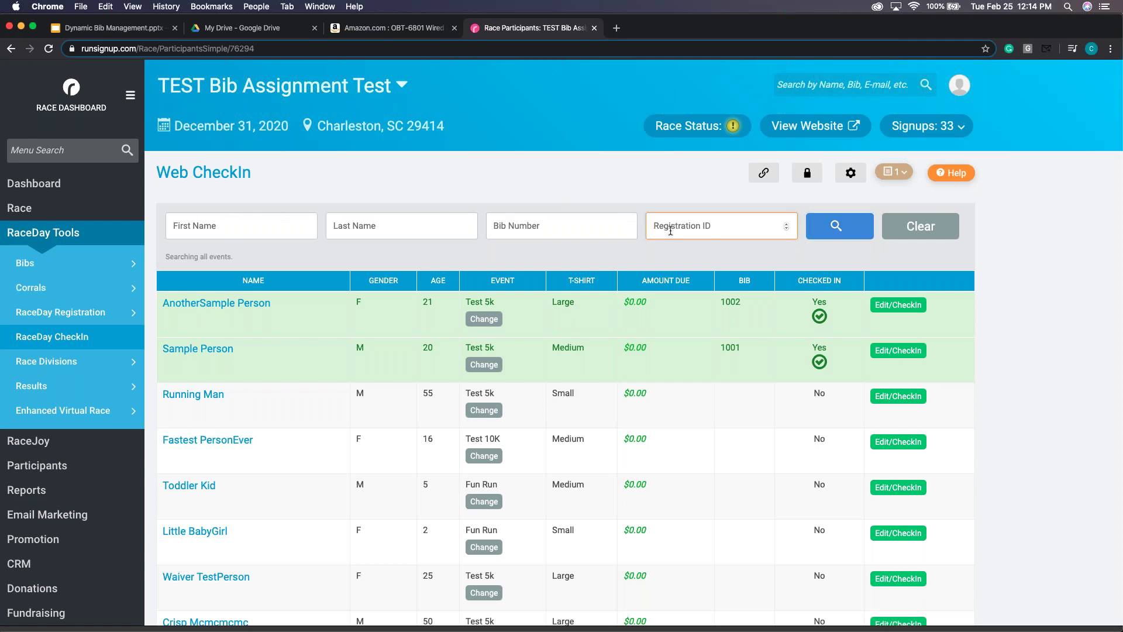
left_click(898, 396)
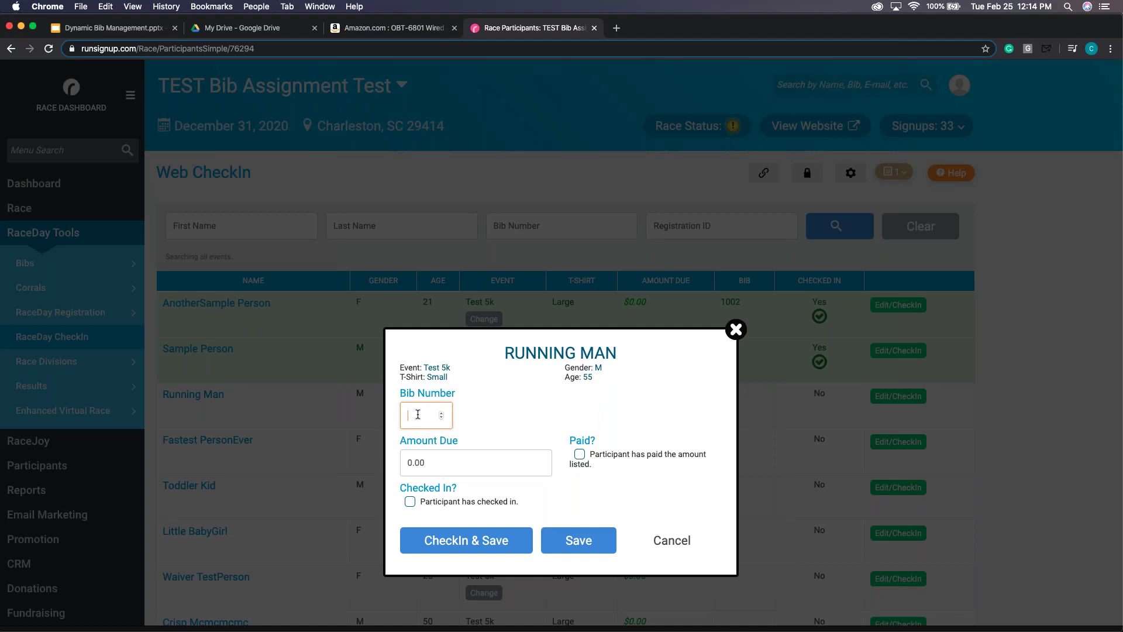
left_click(479, 548)
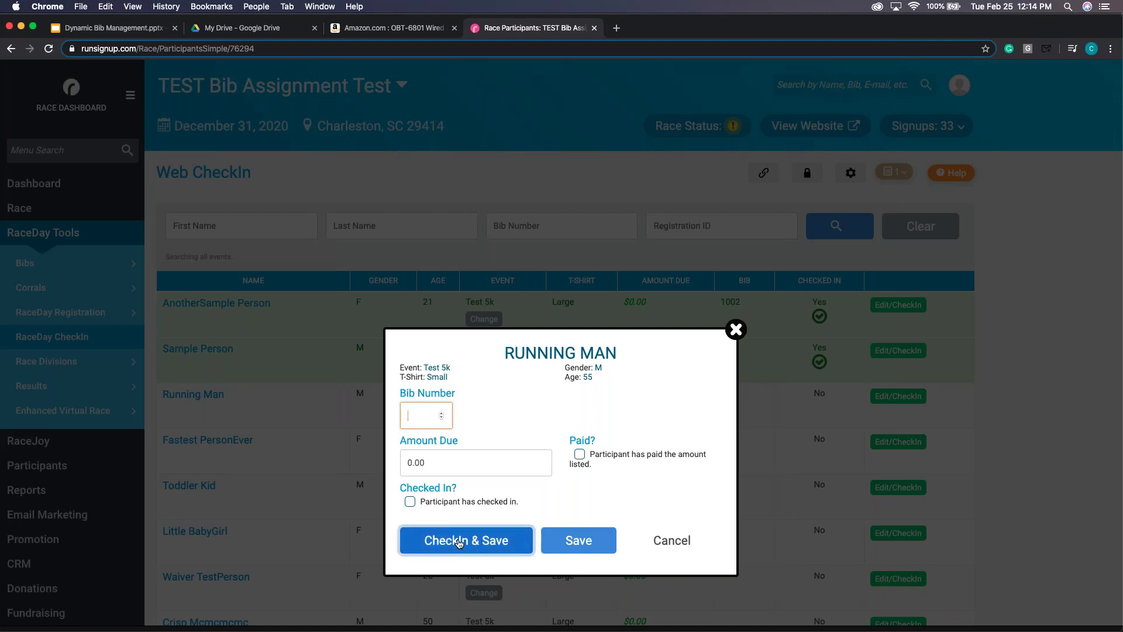
left_click(1060, 315)
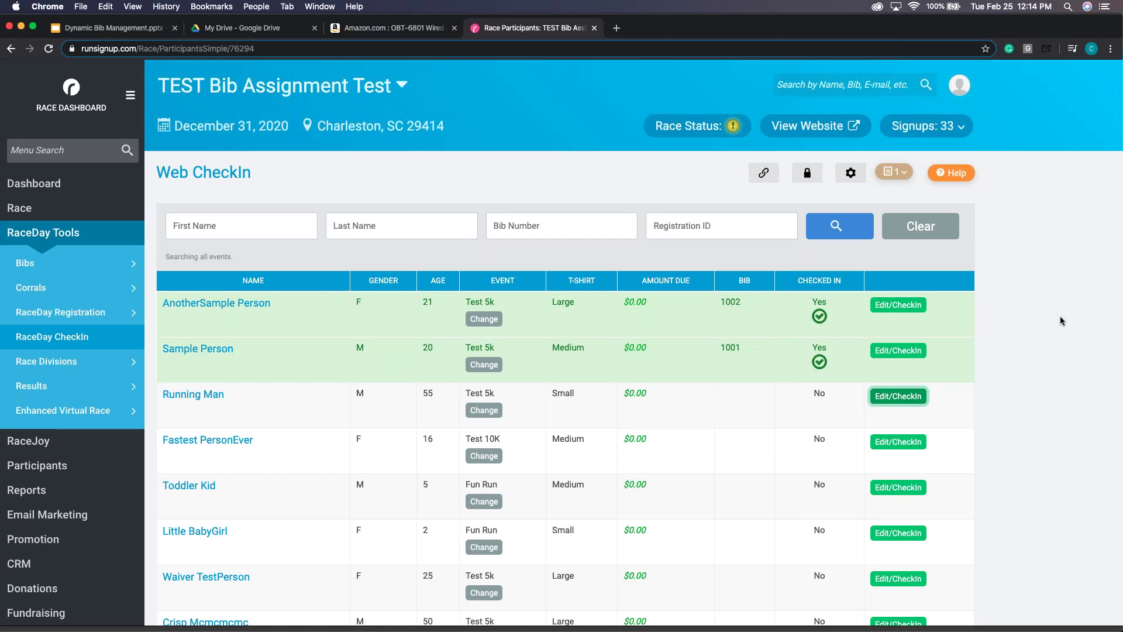
Step: Mark the first sample participant as not checked in and save without a bib
left_click(892, 351)
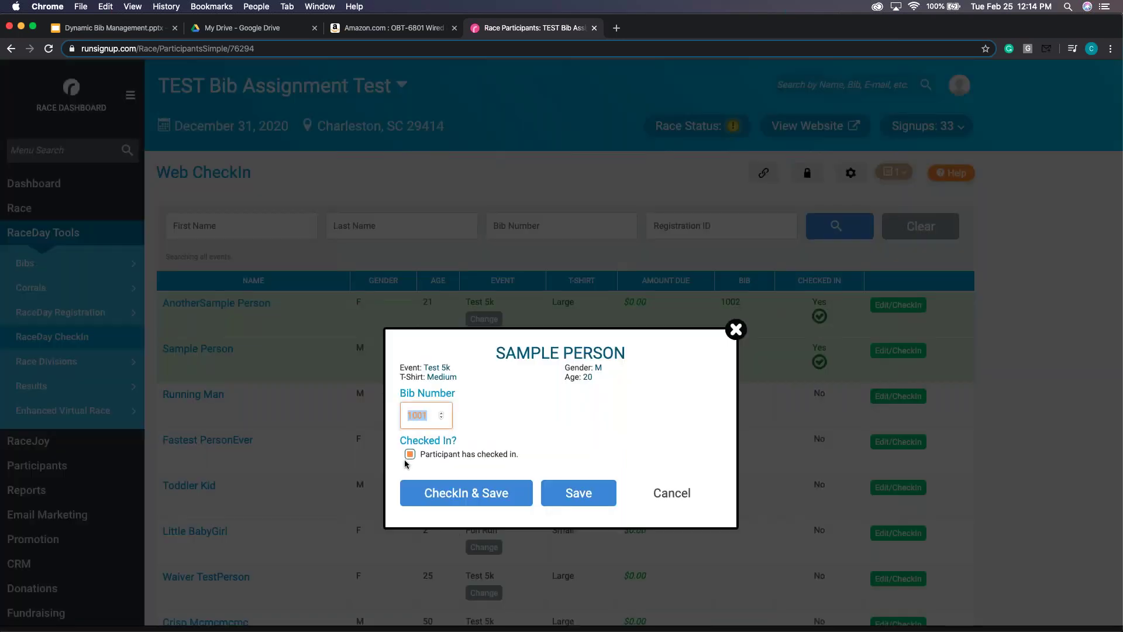
left_click(410, 454)
left_click(579, 493)
Step: Remove bib 1002 from the second sample participant and mark them not checked in
left_click(899, 305)
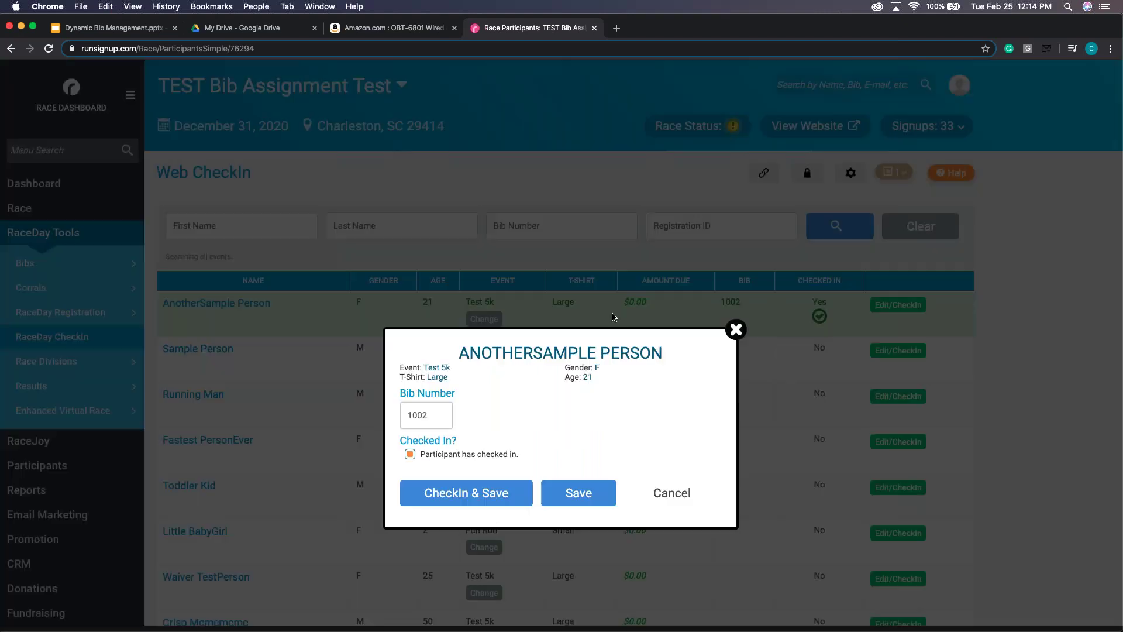
double_click(422, 416)
key("BackSpace")
left_click(409, 454)
left_click(591, 493)
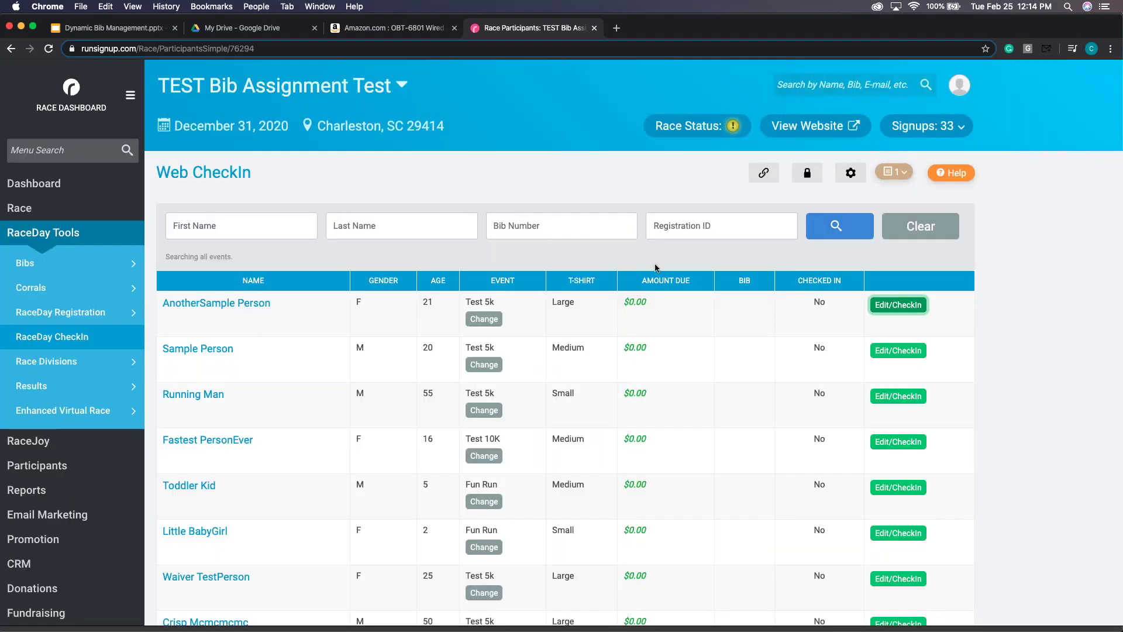
left_click(84, 336)
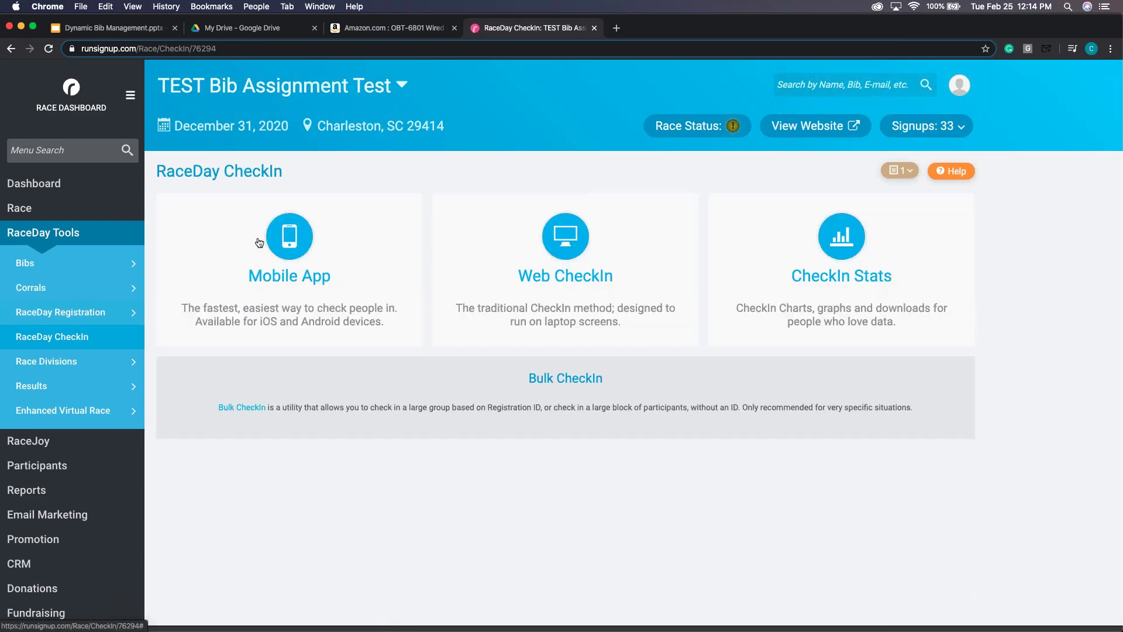
Step: Show the CheckIn App authentication settings with the browser narrowed beside the mirrored phone
left_click(416, 281)
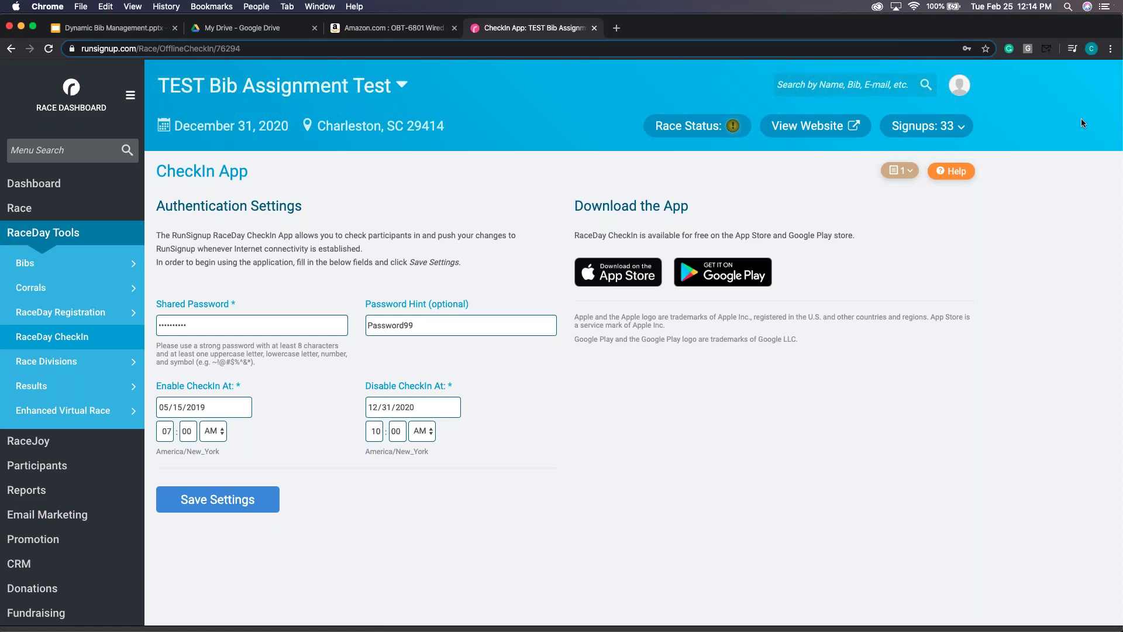
left_click_drag(1120, 133, 834, 122)
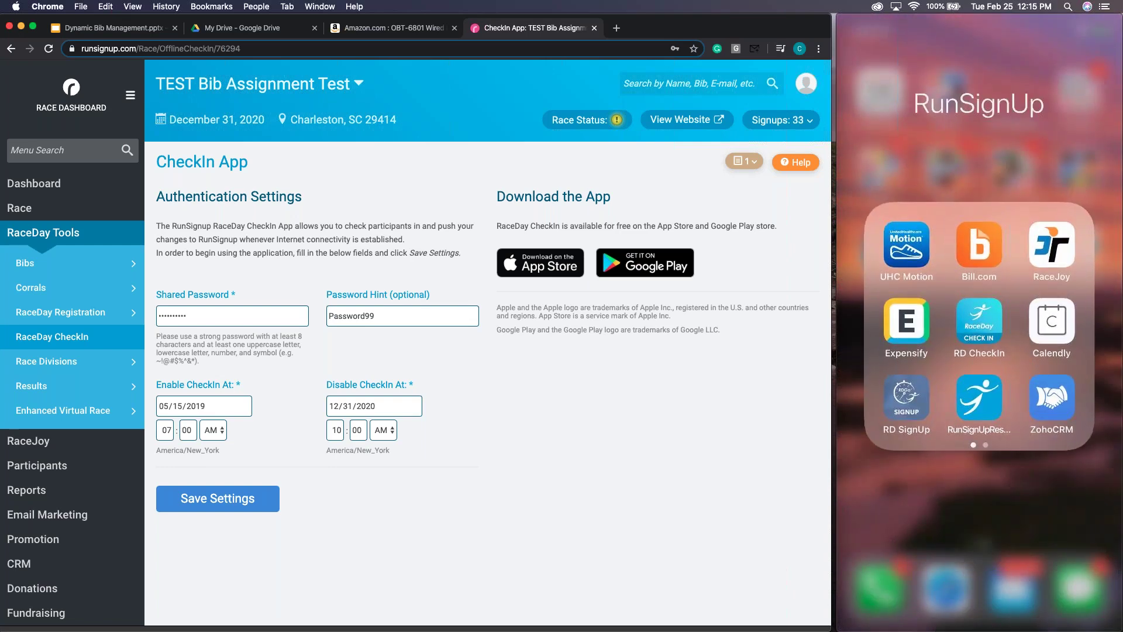
Step: Open the settings screen of the RaceDay CheckIn app on the mirrored phone
mouse_move(1057, 263)
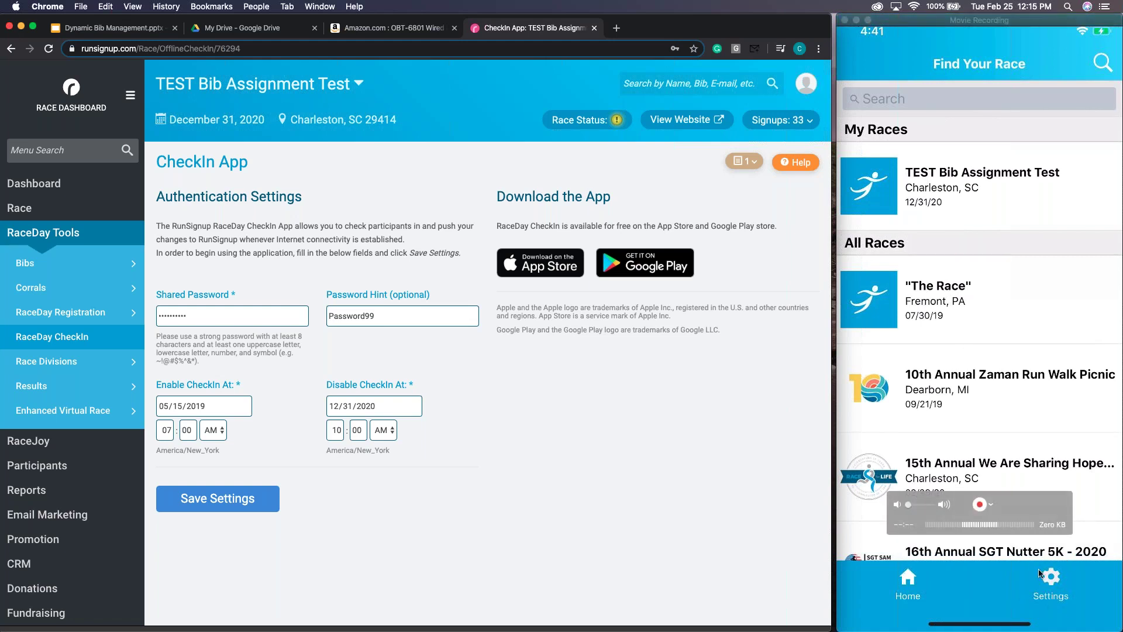
left_click(1050, 588)
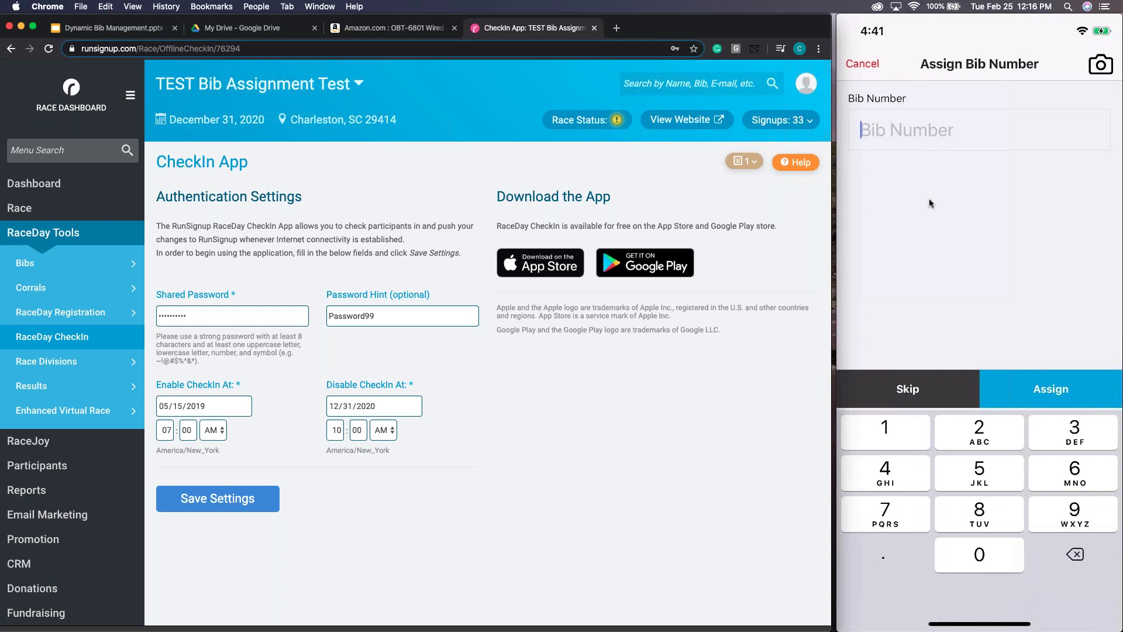
Step: Assign bib number 4545 to the participant in the phone's RaceDay CheckIn app
type("4545")
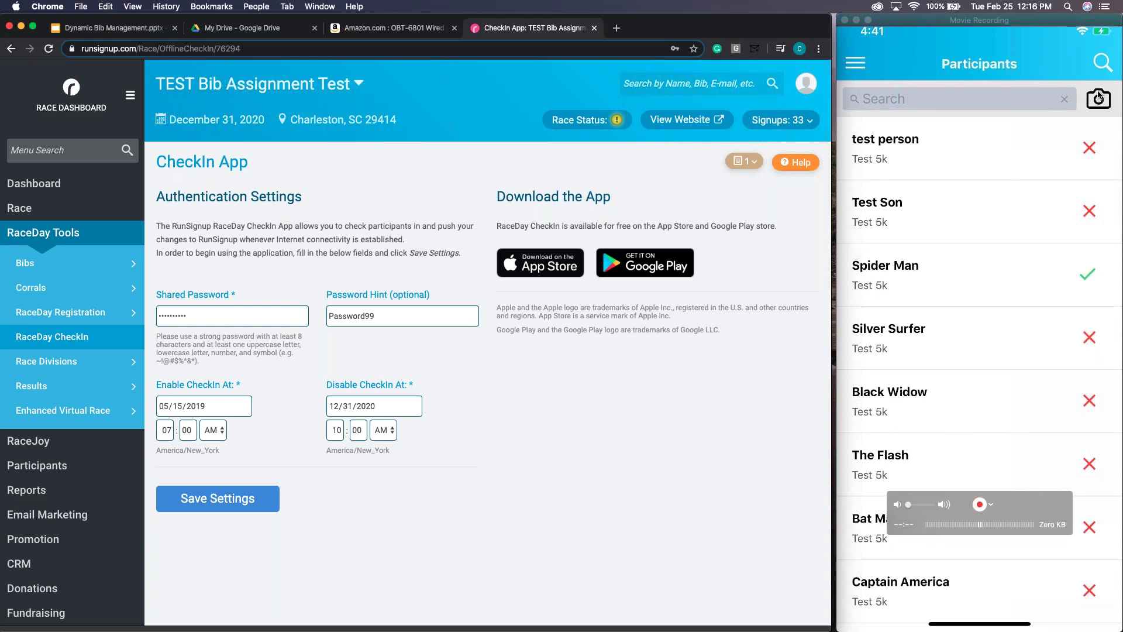
left_click(1099, 97)
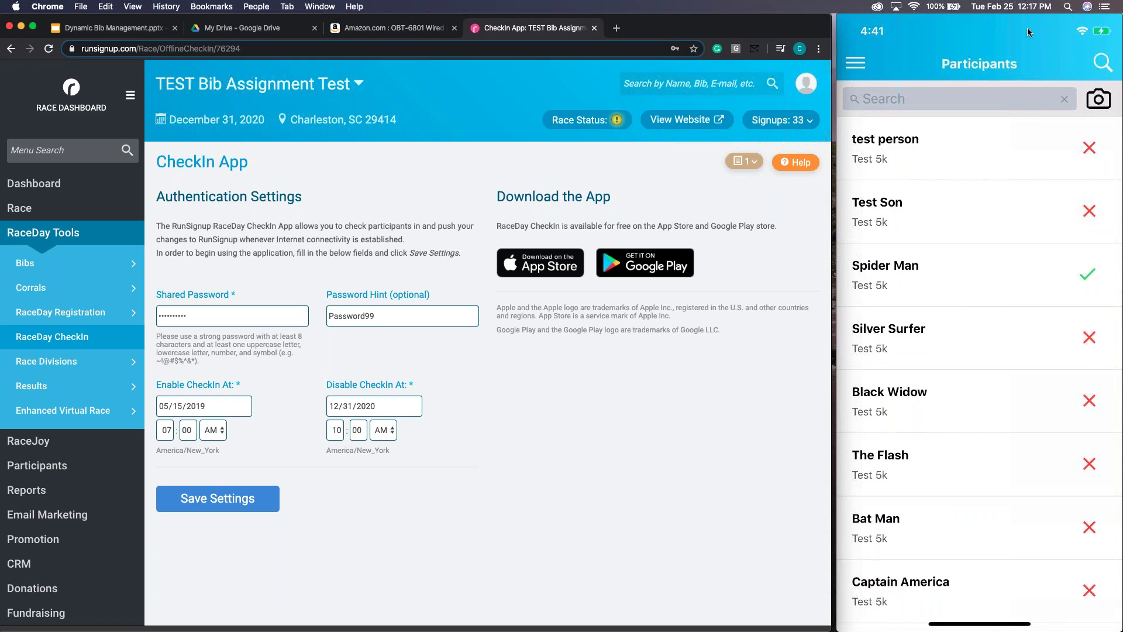
left_click(63, 474)
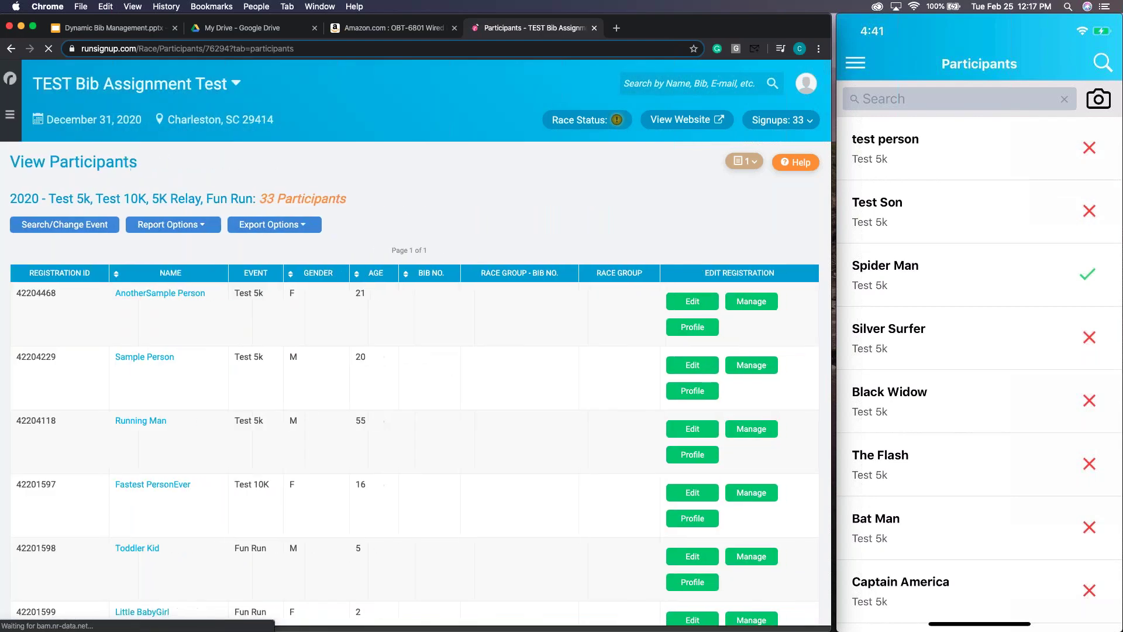
Step: Reload View Participants so the synced bibs 4545 and 5555 appear in the table
scroll(416, 345, "down", 10)
scroll(420, 344, "up", 4)
scroll(420, 344, "down", 15)
scroll(420, 344, "down", 5)
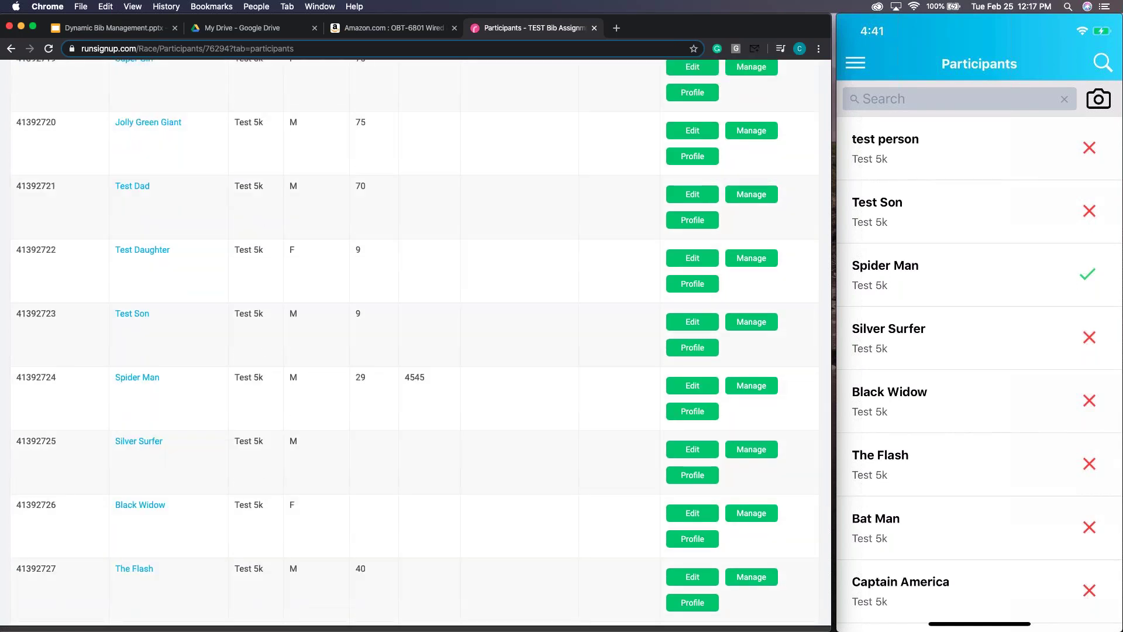
scroll(440, 245, "down", 3)
scroll(440, 244, "down", 4)
scroll(439, 244, "up", 4)
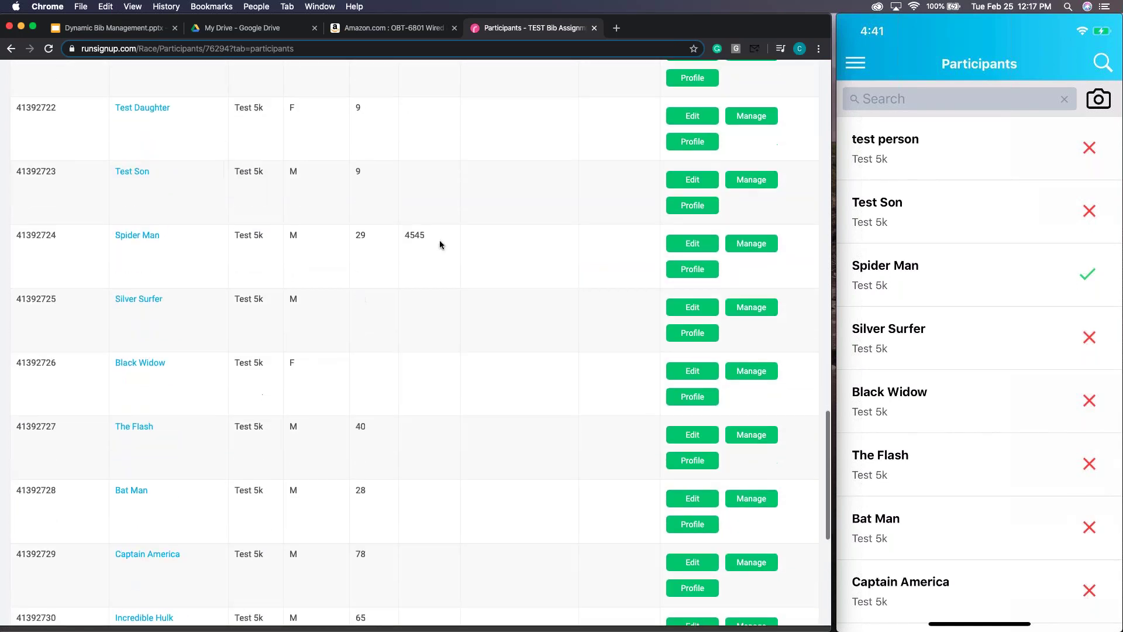
left_click(48, 48)
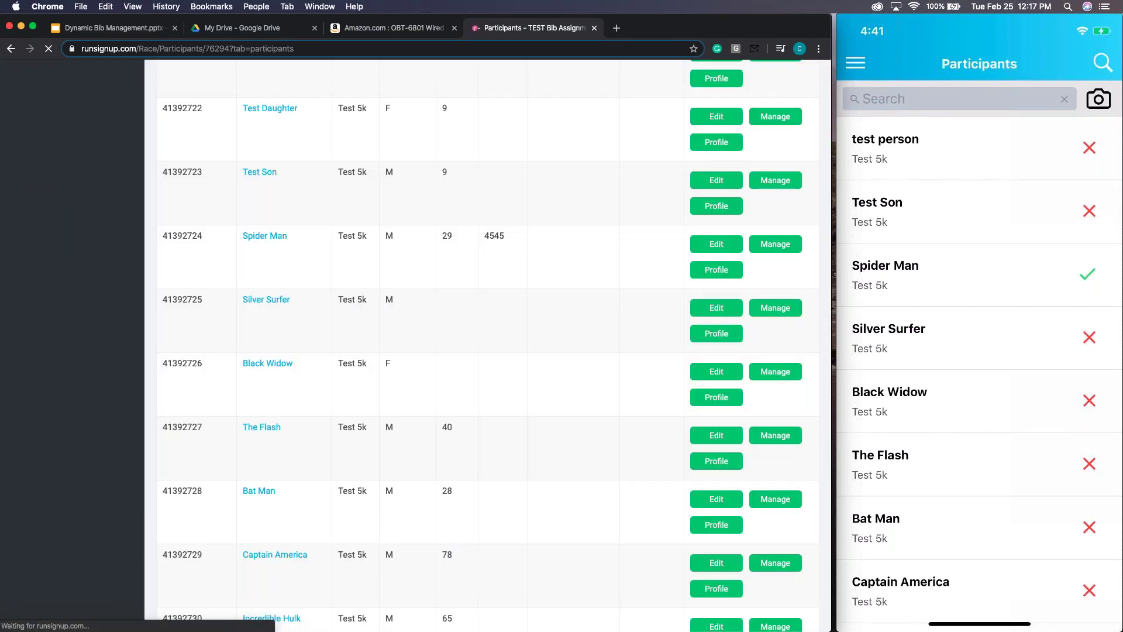
scroll(582, 297, "up", 15)
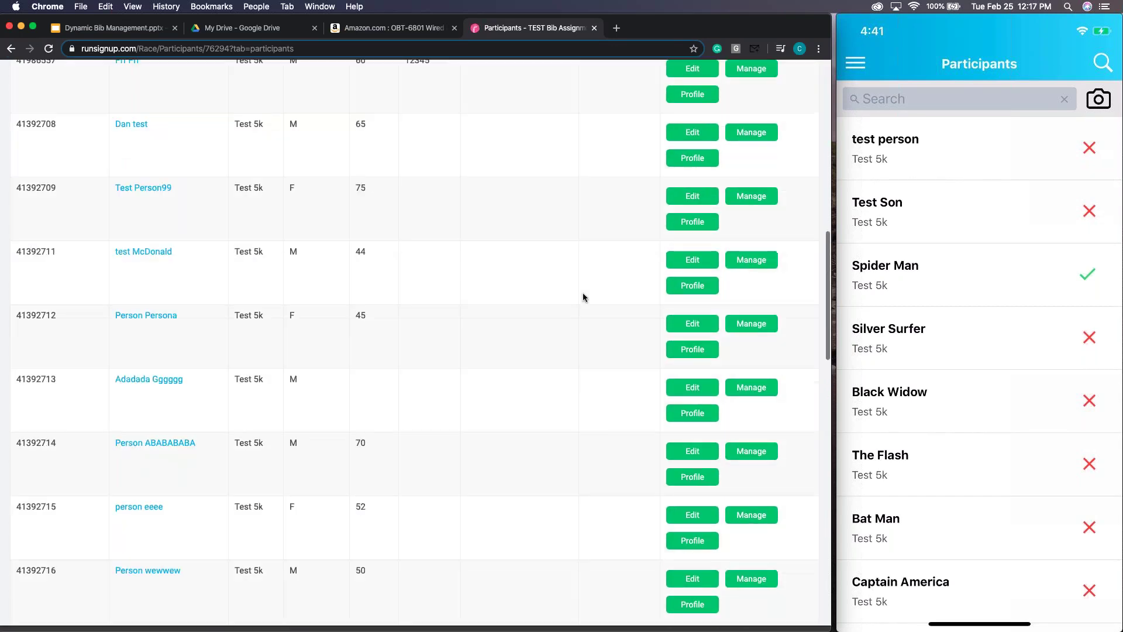
scroll(582, 297, "up", 5)
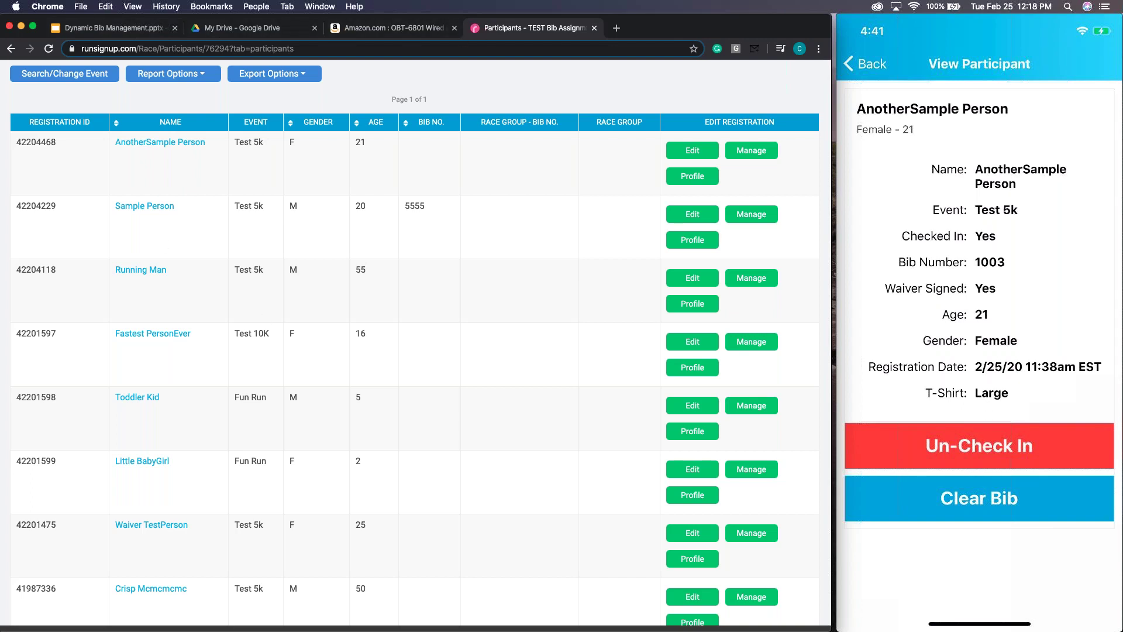
left_click(48, 49)
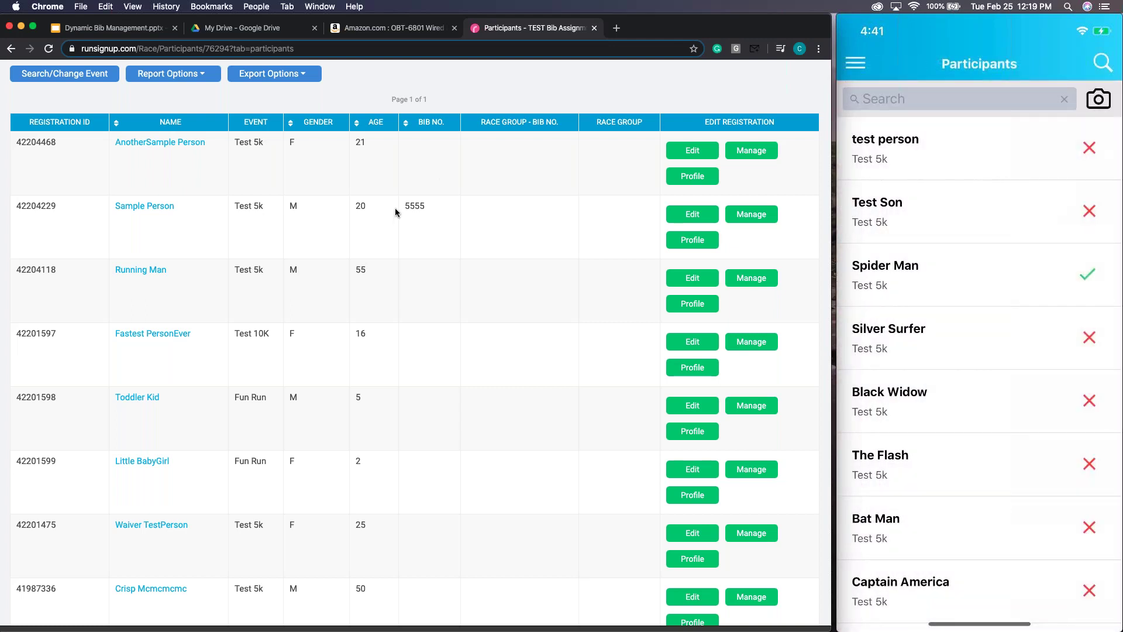
Step: Reload the participant list so the app-assigned bib 1003 shows in the Bib No. column
left_click(47, 51)
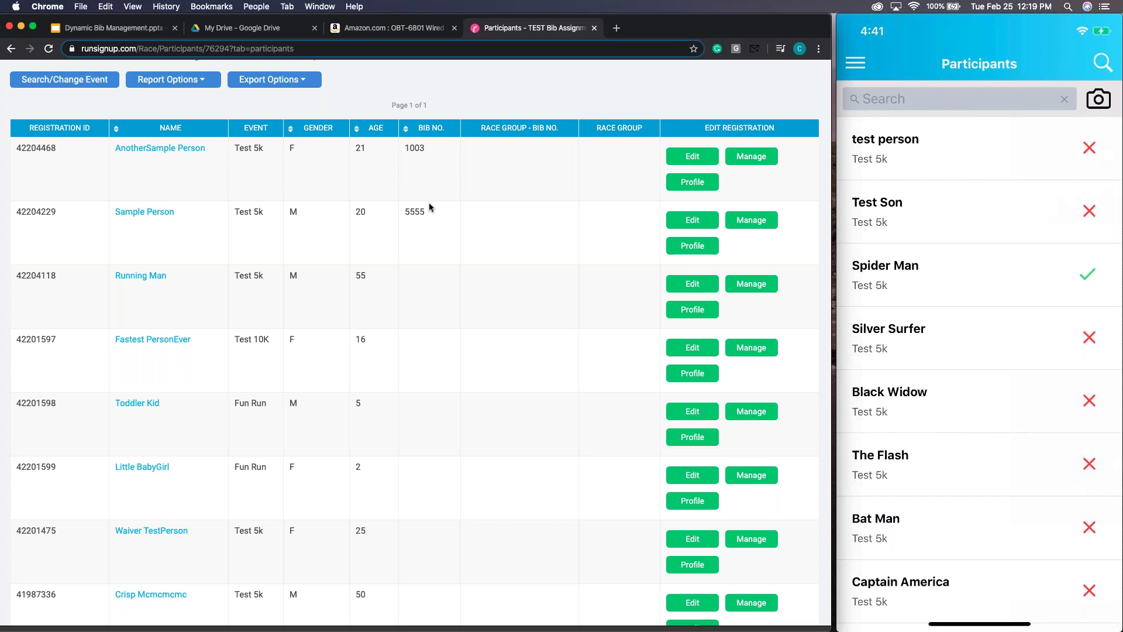
mouse_move(1099, 101)
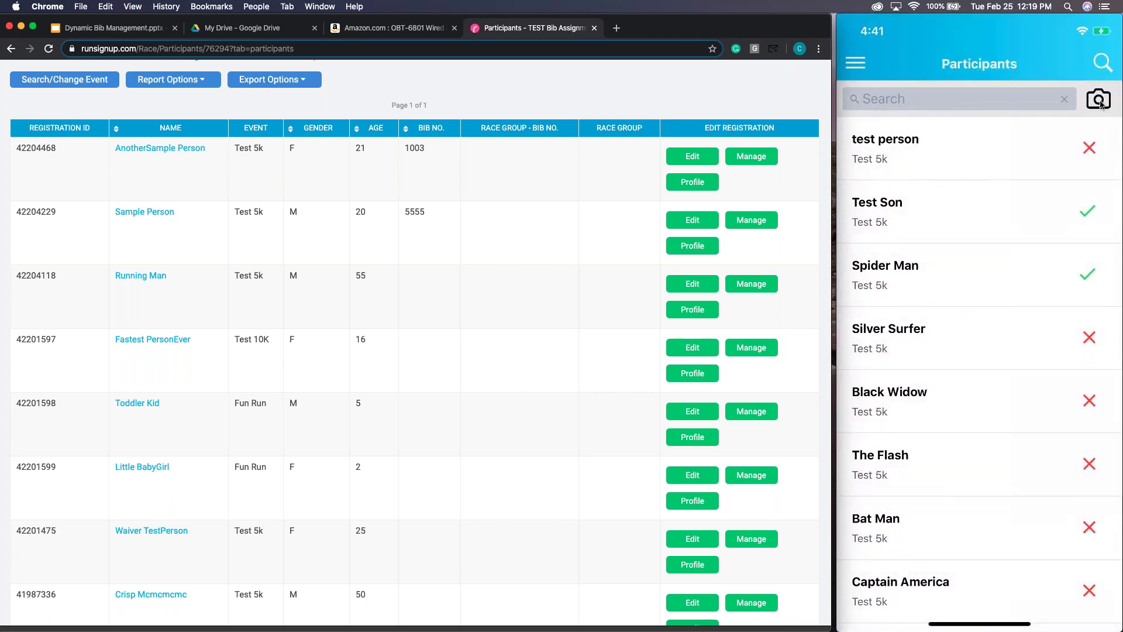
Step: Check in Test Son, then go offline and check in Silver Surfer on bib 1001
mouse_move(947, 97)
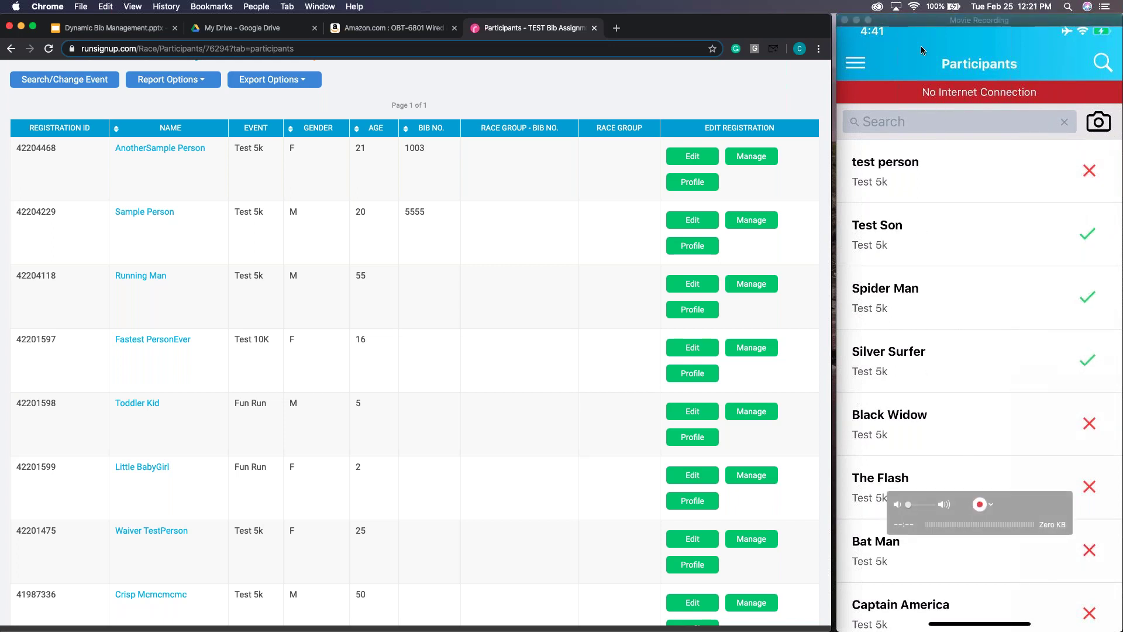
Step: Open Queued Edits in the phone app to see the pending bib 1001 check-in
left_click(865, 60)
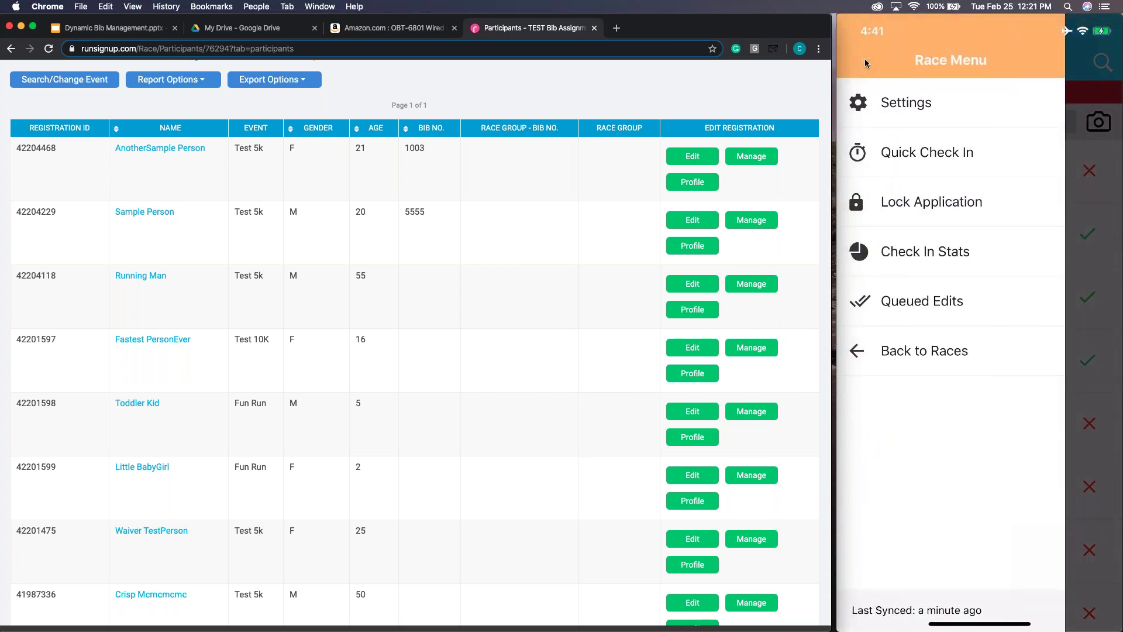
left_click(974, 308)
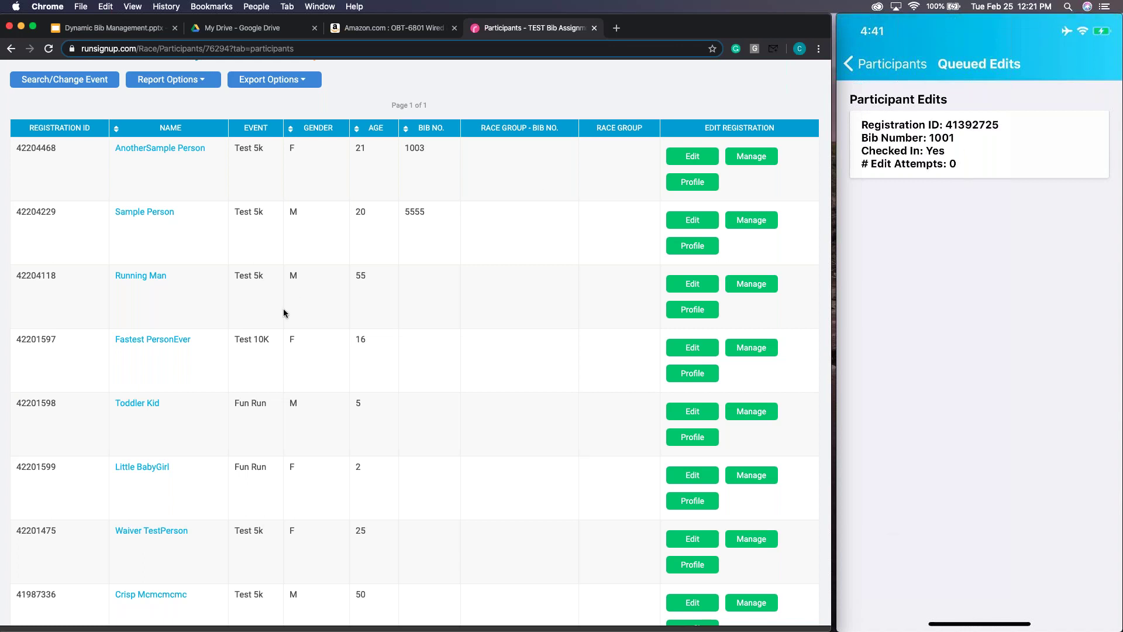
Step: Scroll the web participant table to Silver Surfer and highlight the registration ID
scroll(283, 313, "down", 10)
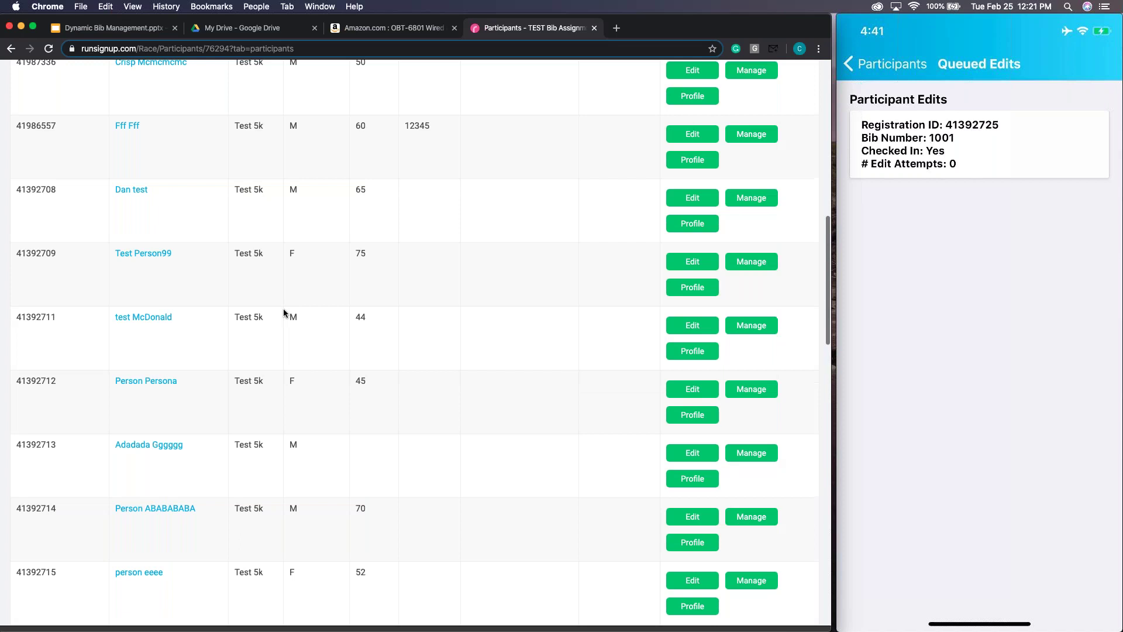
scroll(284, 313, "down", 8)
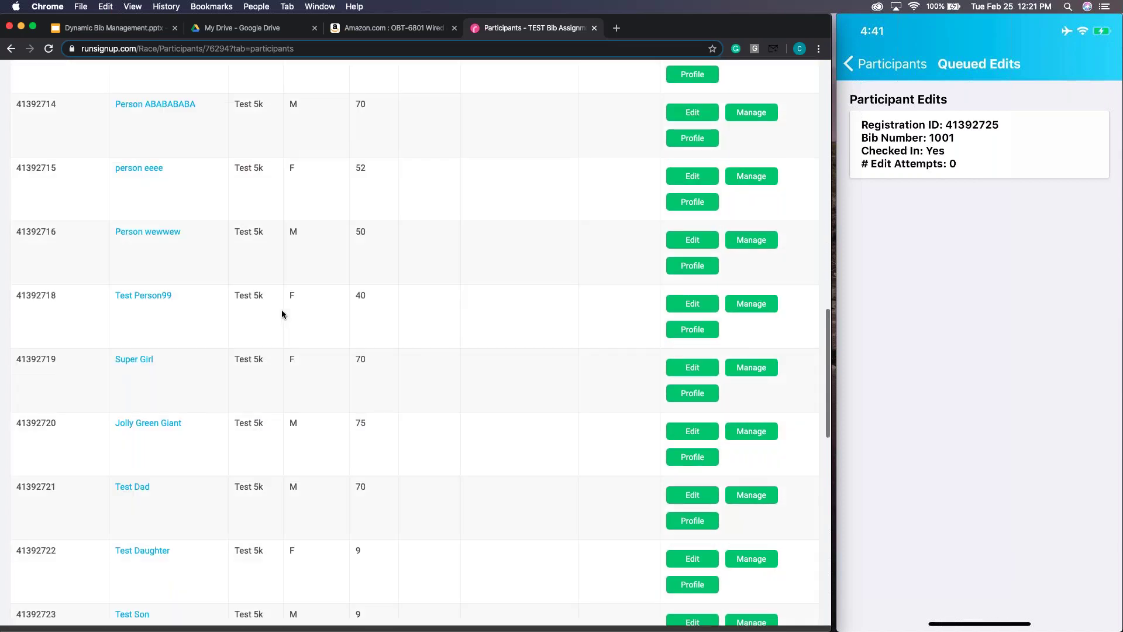
scroll(282, 314, "down", 2)
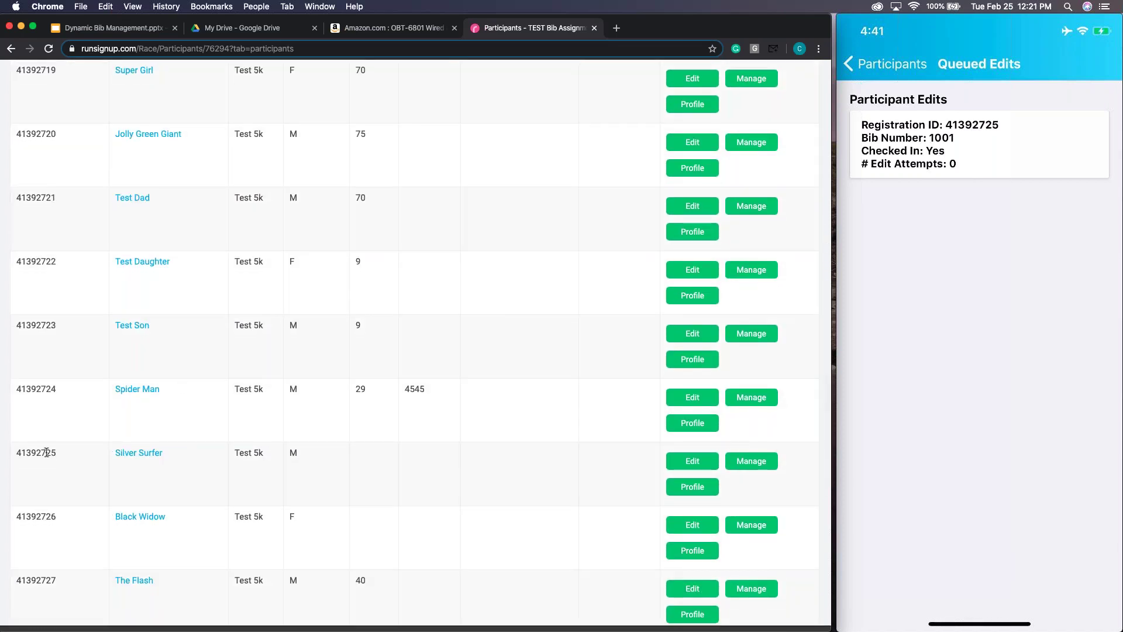
left_click_drag(17, 452, 71, 471)
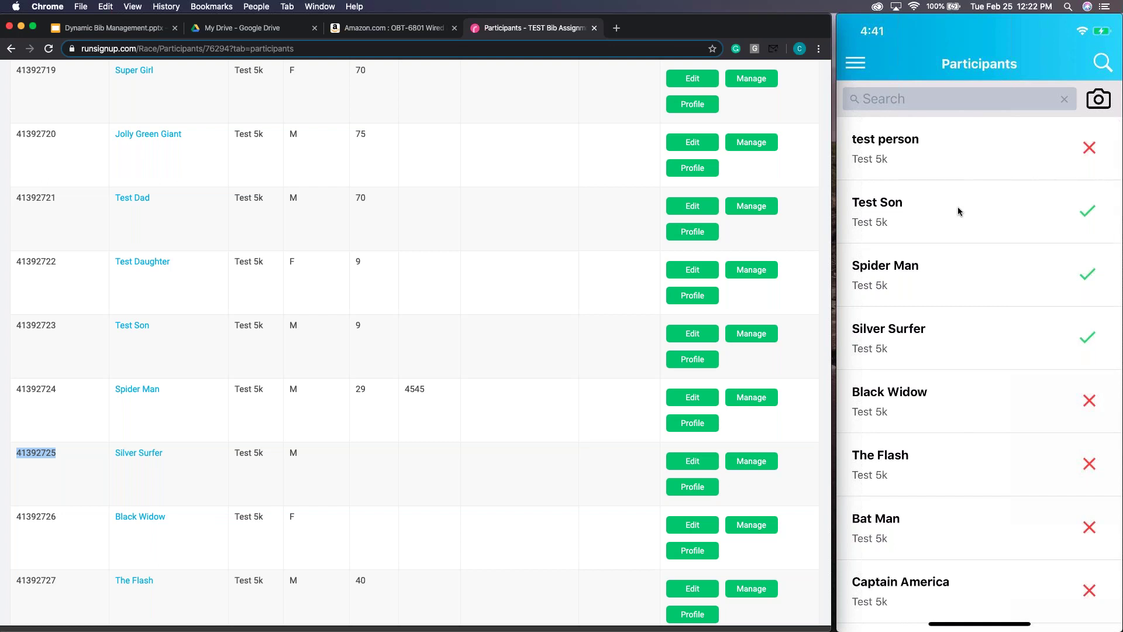
Step: Reload the participant list to confirm Silver Surfer has bib 1001 and Test Son 1002
mouse_move(970, 182)
left_click(48, 48)
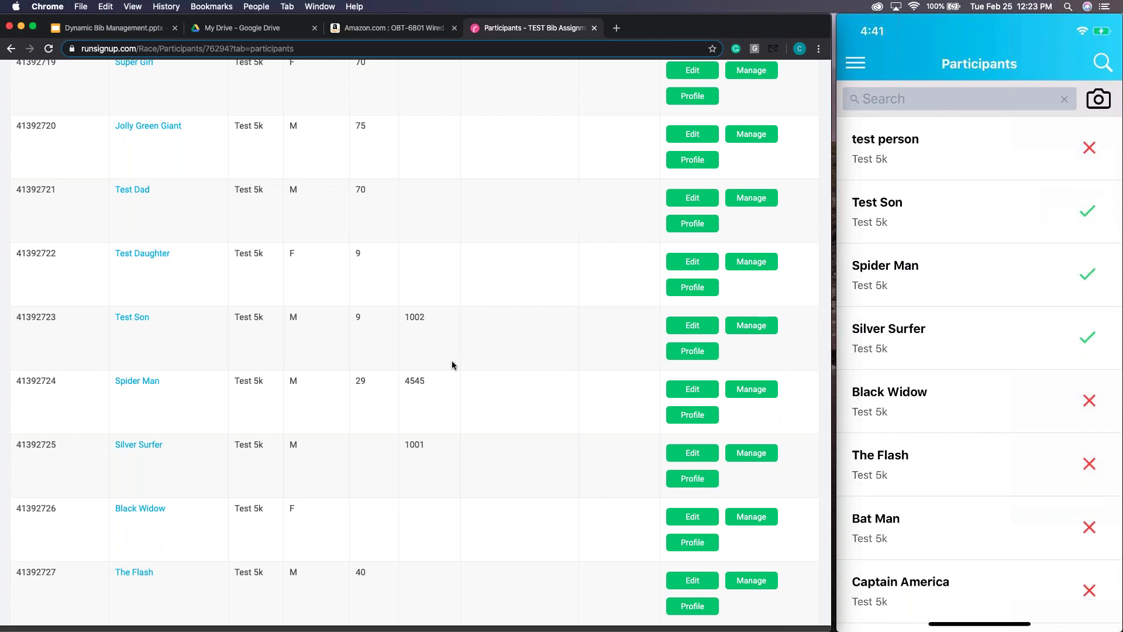
Step: Scroll back up and reload the View Participants page for TEST Bib Assignment Test
scroll(452, 361, "up", 4)
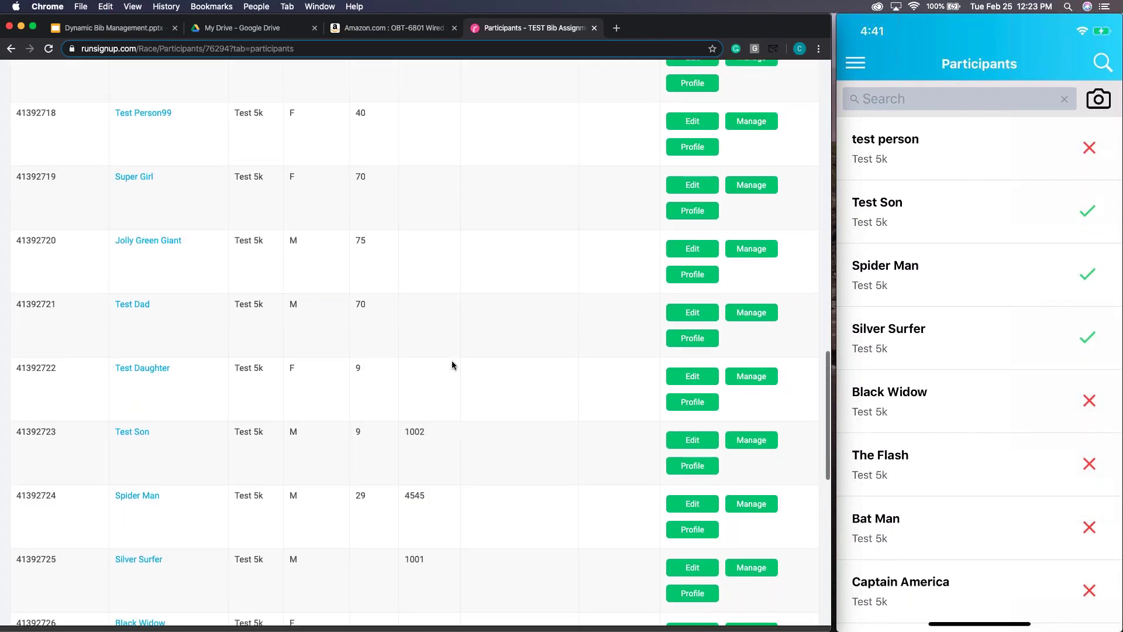
scroll(451, 363, "up", 17)
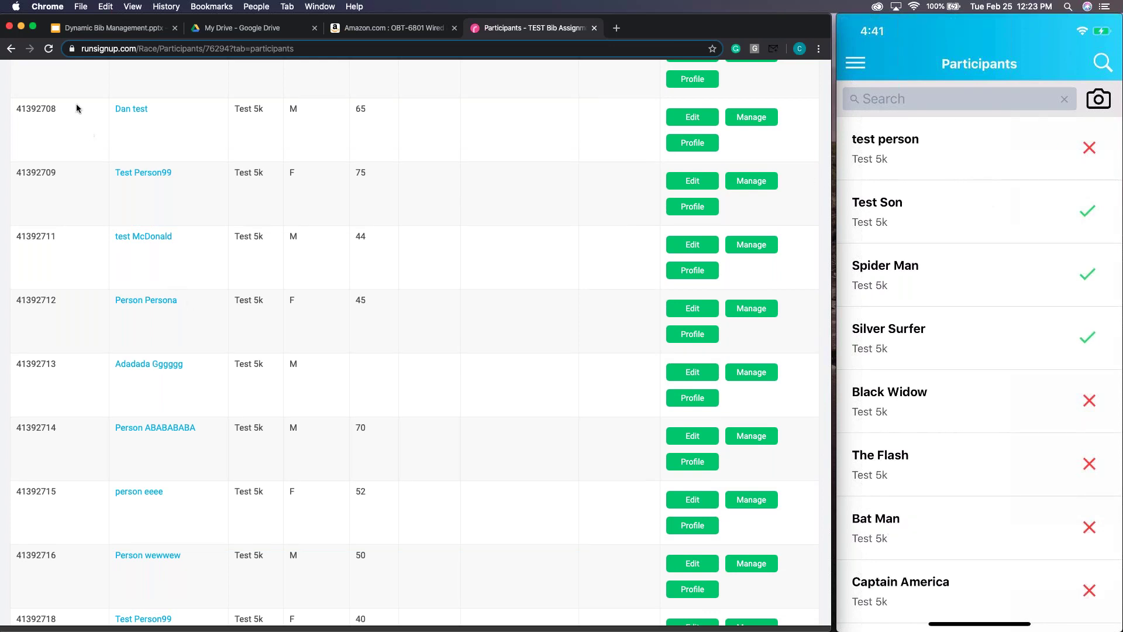
left_click(18, 52)
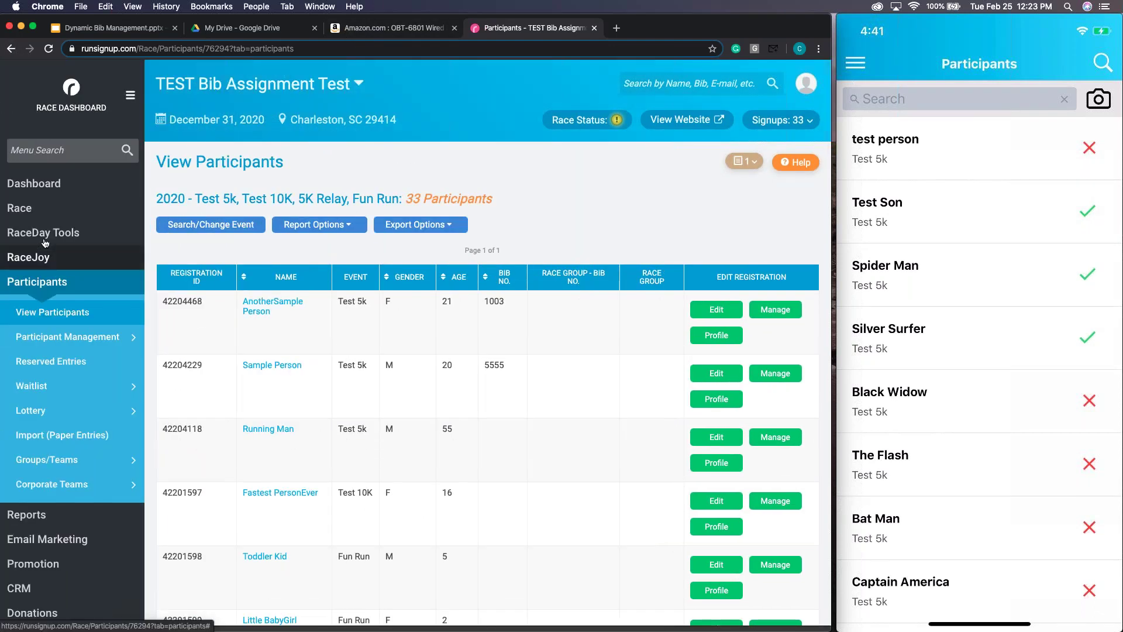
Step: Open RaceDay Tools > RaceDay CheckIn, then switch to the OBT-6801 scanner listing
left_click(41, 233)
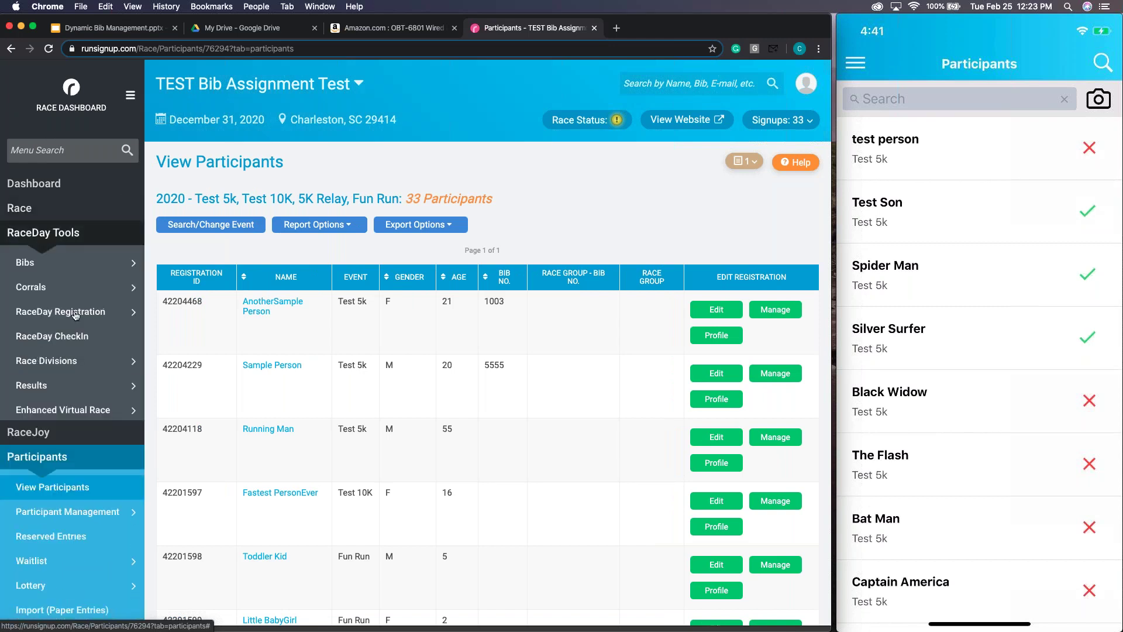
left_click(79, 339)
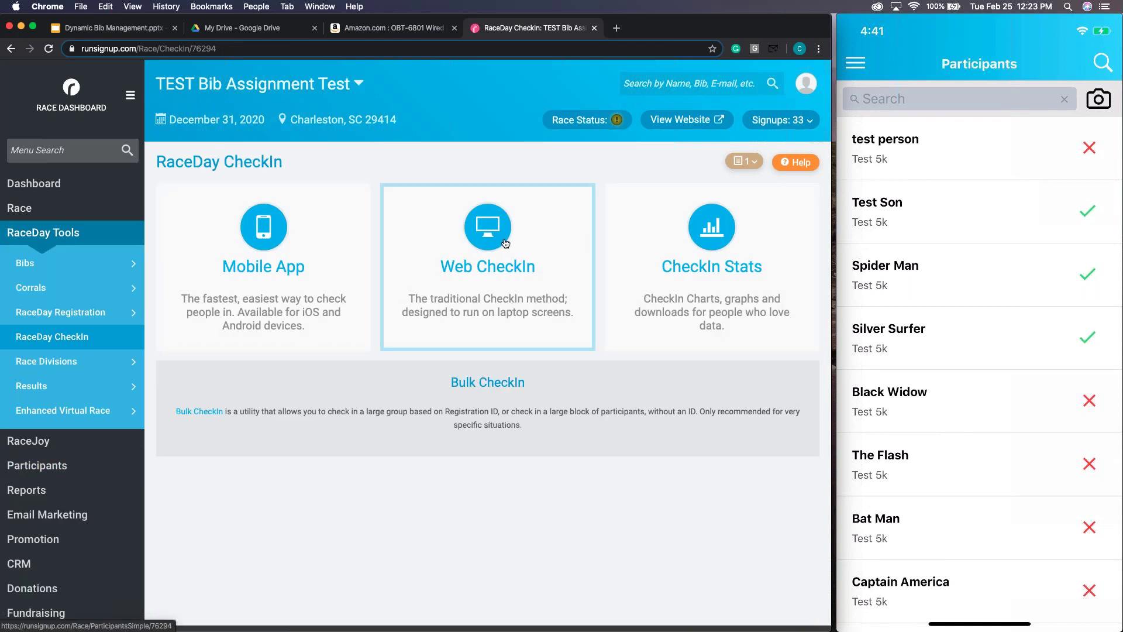
left_click(386, 32)
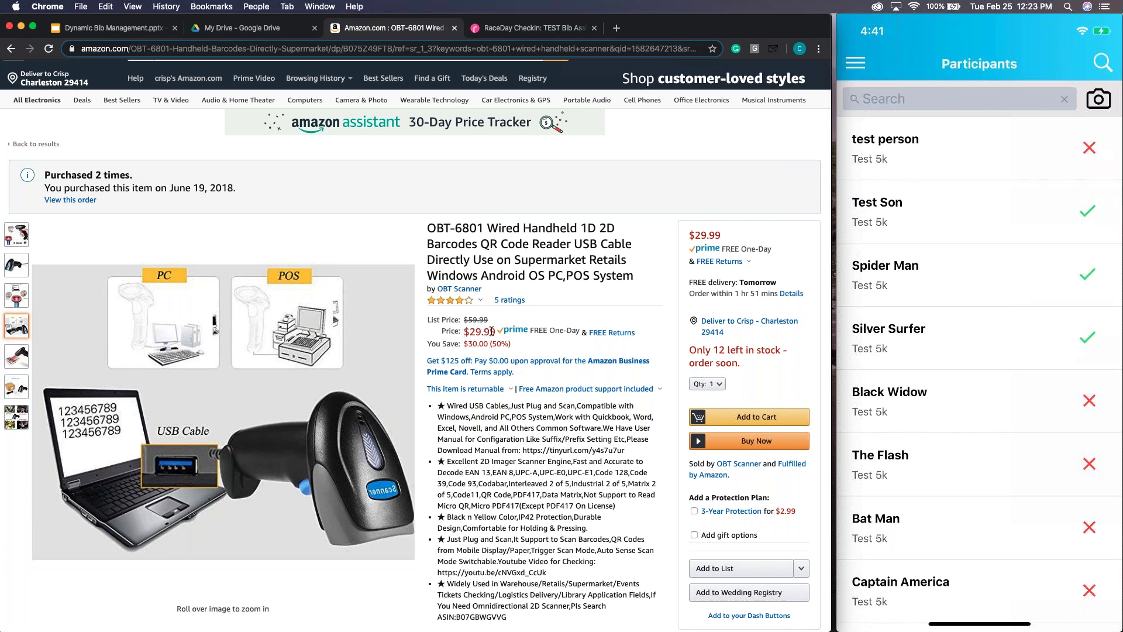
Step: Show the Amazon OBT-6801 wired handheld barcode scanner listing priced at $29.99
key("Tab")
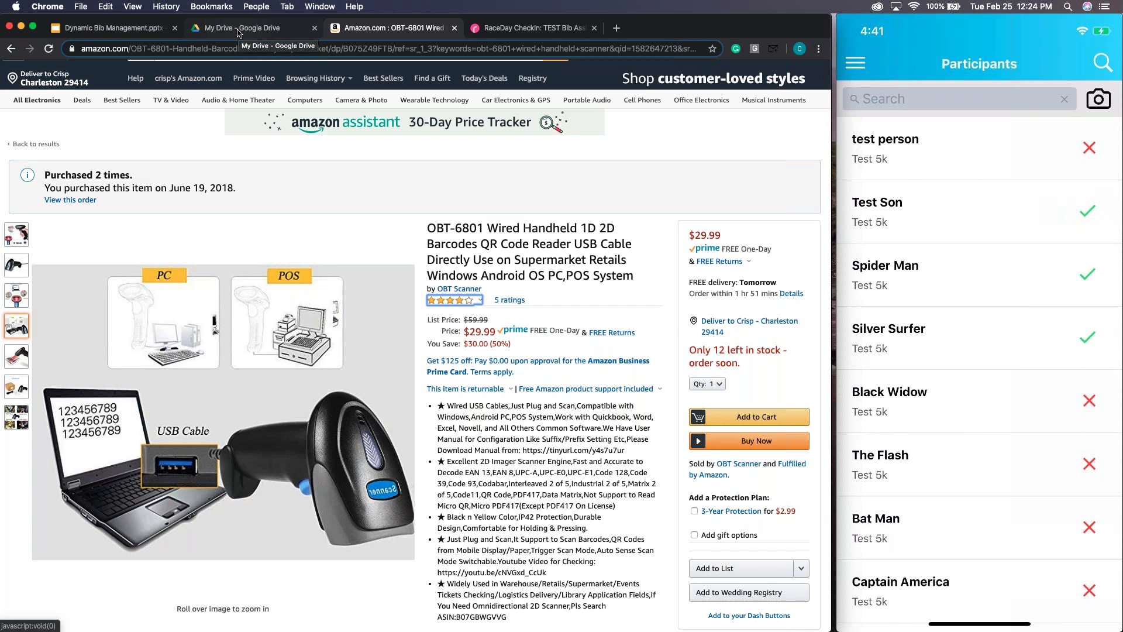
Step: Open Kiawah Check In.mov in Google Drive and play it through to 0:33
left_click(238, 30)
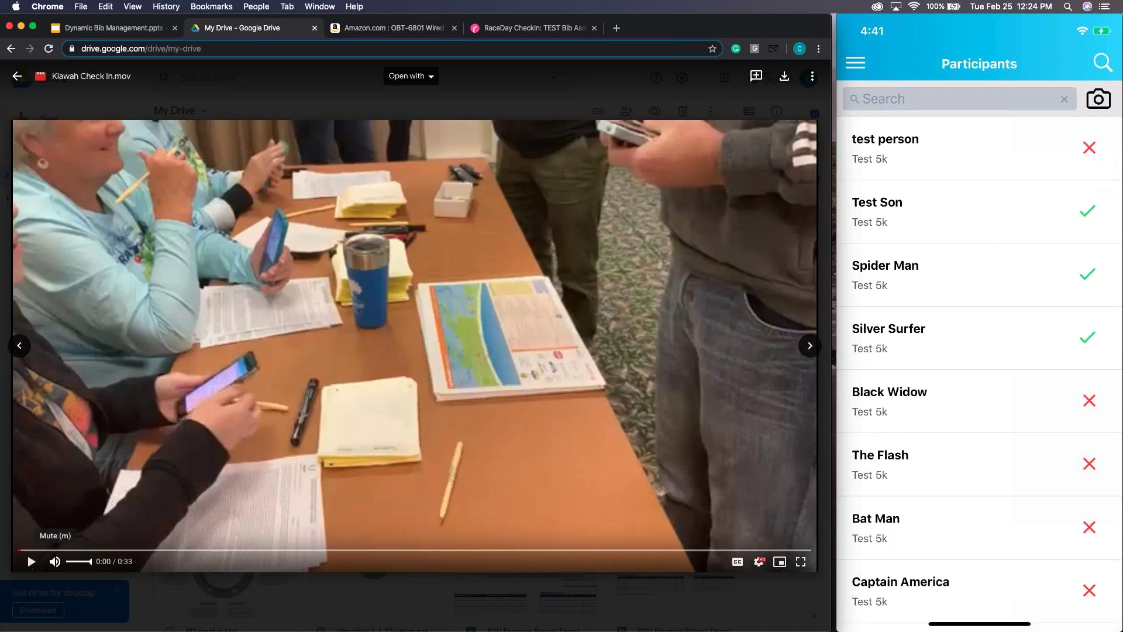
left_click(32, 562)
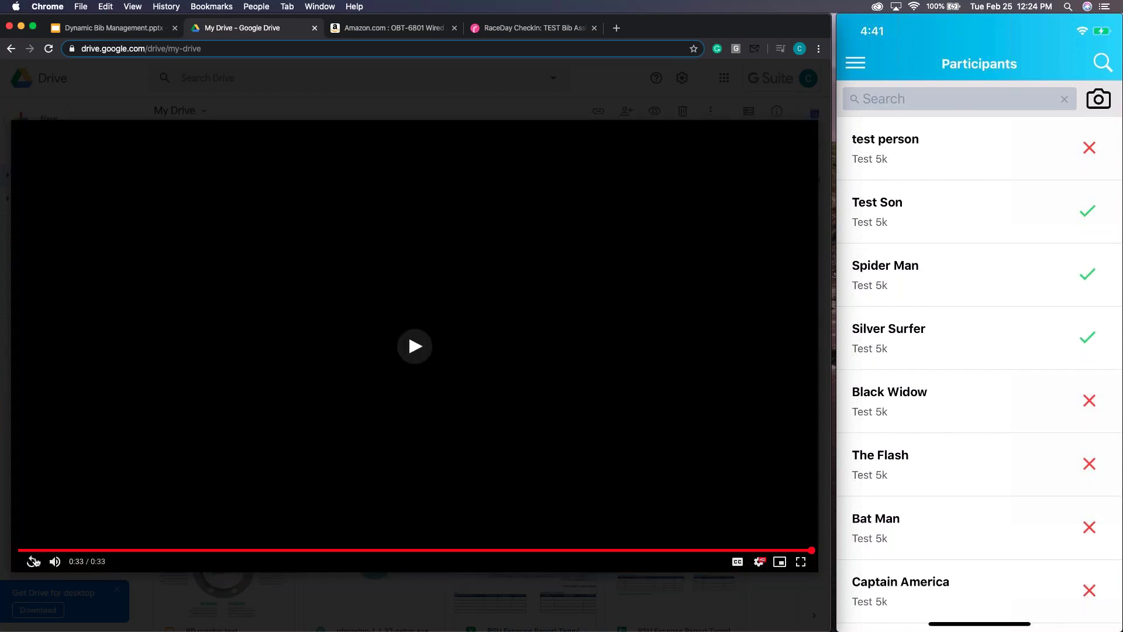
left_click(33, 561)
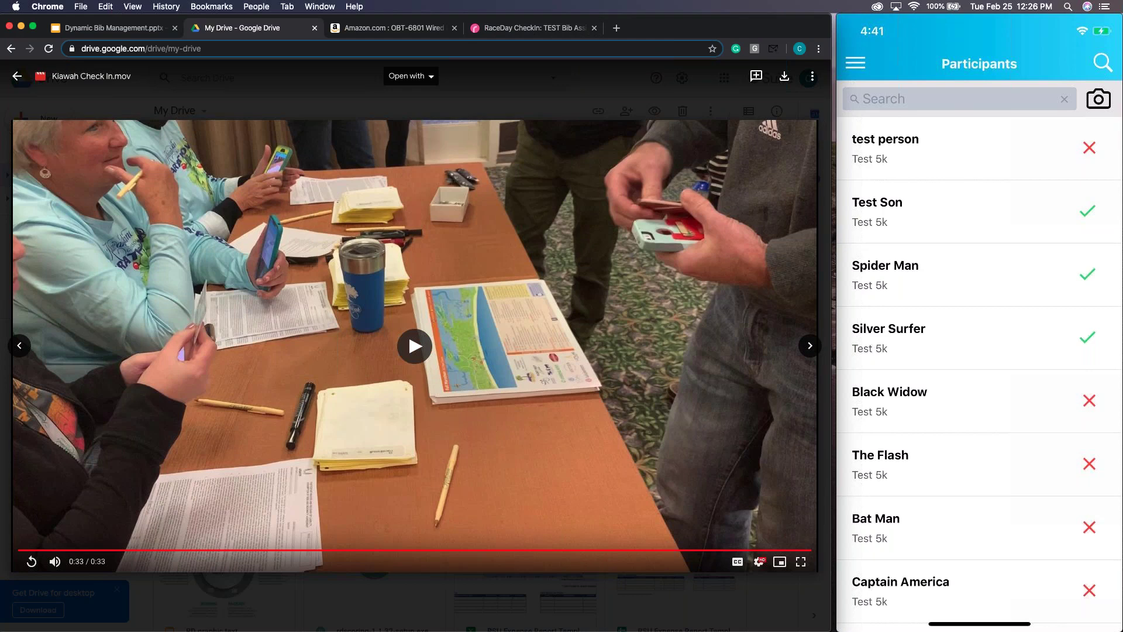
Step: Let the Kiawah Check In.mov replay finish at 0:33, then leave the browser
key("super+Tab")
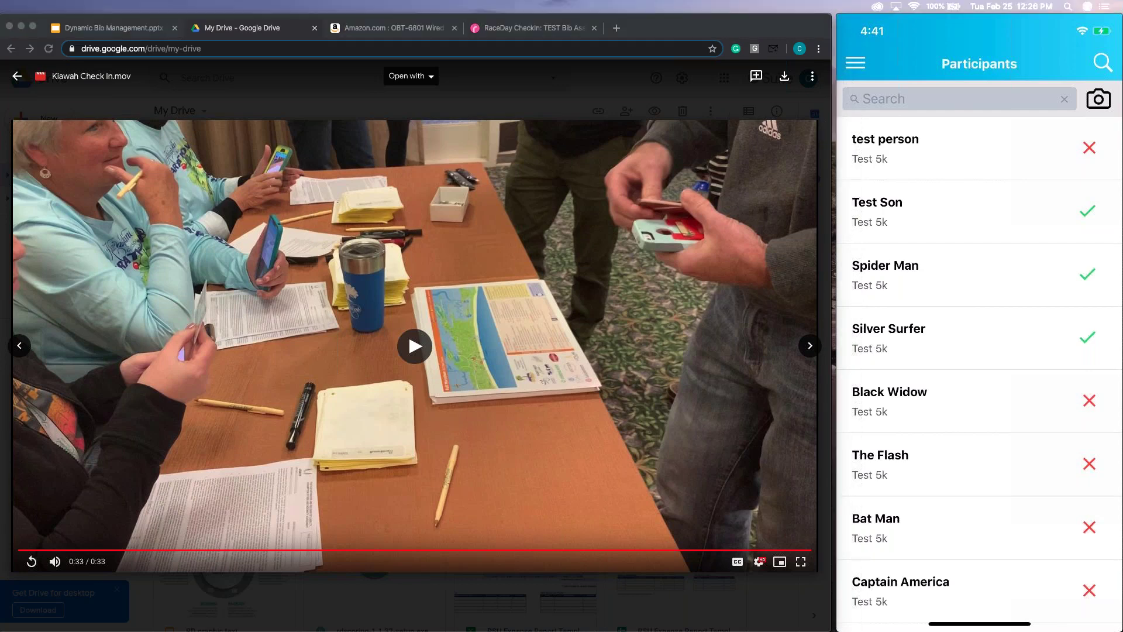